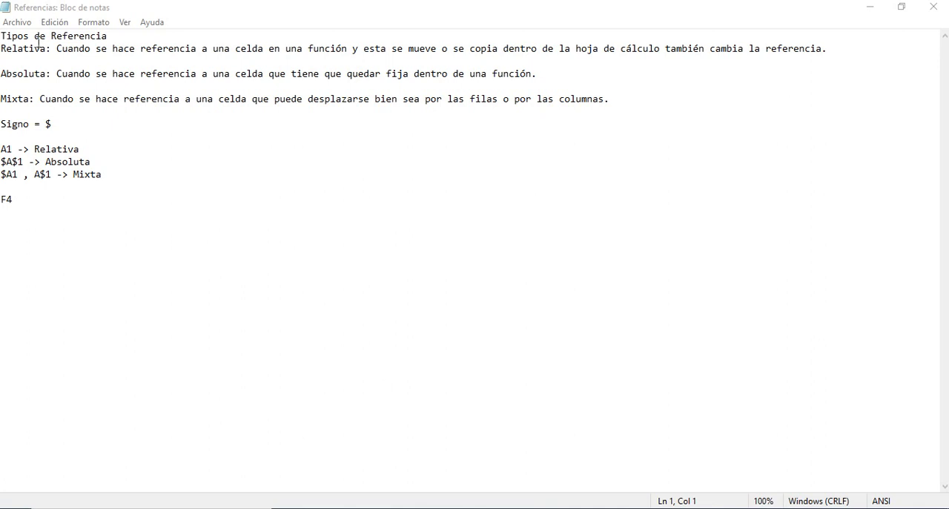
Insert a blank line below the "Tipos de Referencia" heading in the notes.
{"action": "left_click", "coordinate": [110, 37]}
{"action": "key", "text": "Return"}
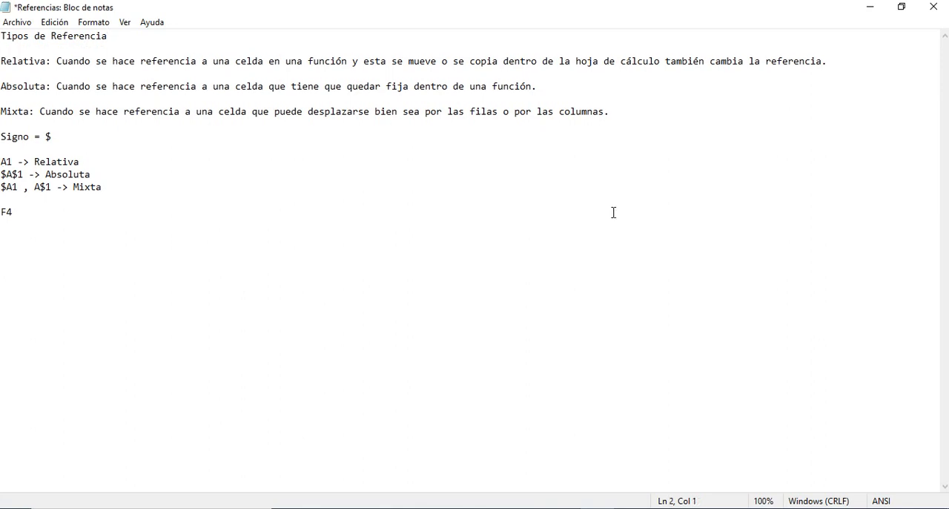
Highlight the Relativa definition from "Cuando se hace referencia" to the end of its line while reading it.
{"action": "key", "text": "Down"}
{"action": "key", "text": "Right"}
{"action": "key", "text": "ctrl+Right"}
{"action": "key", "text": "shift+Right"}
{"action": "key", "text": "shift+Right"}
{"action": "key", "text": "shift+Right"}
{"action": "key", "text": "shift+Right"}
{"action": "key", "text": "shift+Right"}
{"action": "key", "text": "shift+Right"}
{"action": "key", "text": "shift+Right"}
{"action": "key", "text": "shift+Right"}
{"action": "key", "text": "shift+Right"}
{"action": "key", "text": "shift+Right"}
{"action": "key", "text": "shift+Right"}
{"action": "key", "text": "shift+Right"}
{"action": "key", "text": "shift+Right"}
{"action": "key", "text": "shift+Right"}
{"action": "key", "text": "shift+Right"}
{"action": "key", "text": "shift+Right"}
{"action": "key", "text": "shift+Right"}
{"action": "key", "text": "shift+Right"}
{"action": "key", "text": "shift+Right"}
{"action": "key", "text": "shift+Right"}
{"action": "key", "text": "shift+Right"}
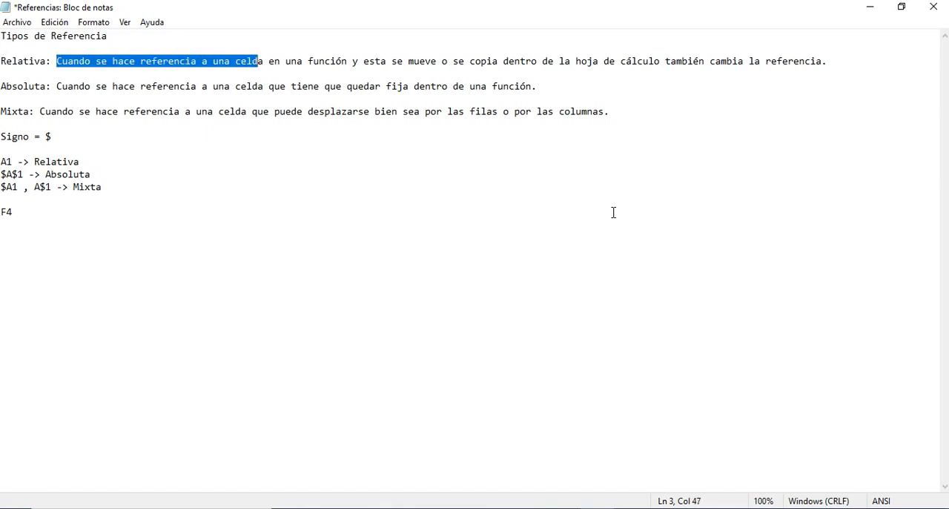
{"action": "key", "text": "shift+Right"}
{"action": "key", "text": "shift+Right"}
{"action": "key", "text": "shift+Right"}
{"action": "key", "text": "shift+Right"}
{"action": "key", "text": "shift+Right"}
{"action": "key", "text": "shift+Right"}
{"action": "key", "text": "shift+Right"}
{"action": "key", "text": "shift+Right"}
{"action": "key", "text": "shift+Right"}
{"action": "key", "text": "shift+Right"}
{"action": "key", "text": "shift+Left"}
{"action": "key", "text": "shift+Right"}
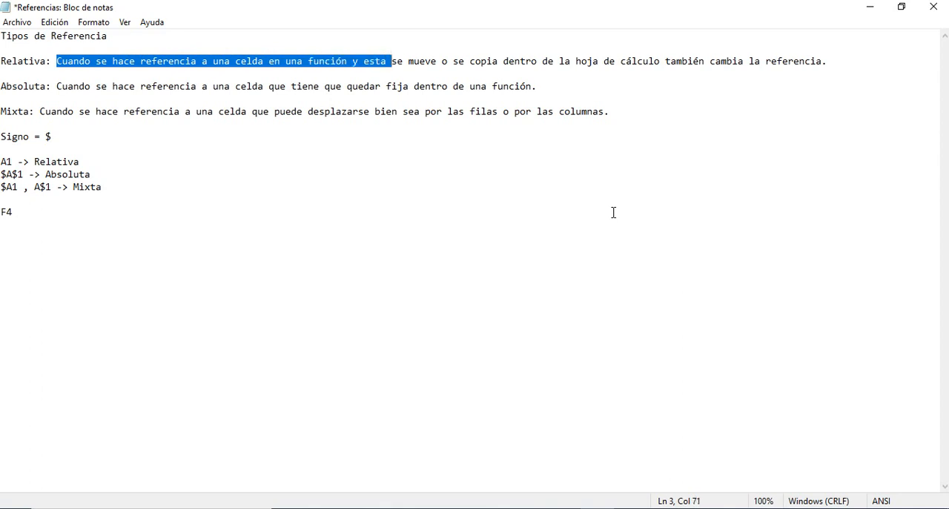
{"action": "key", "text": "shift+Right"}
{"action": "key", "text": "shift+Right"}
{"action": "key", "text": "shift+Right"}
{"action": "key", "text": "shift+Right"}
{"action": "key", "text": "shift+Right"}
{"action": "key", "text": "shift+Right"}
{"action": "key", "text": "shift+Right"}
{"action": "key", "text": "shift+Right"}
{"action": "key", "text": "shift+Right"}
{"action": "key", "text": "shift+Right"}
{"action": "key", "text": "shift+Right"}
{"action": "key", "text": "shift+Right"}
{"action": "key", "text": "shift+Right"}
{"action": "key", "text": "shift+Right"}
{"action": "key", "text": "shift+Right"}
{"action": "key", "text": "shift+Right"}
{"action": "key", "text": "shift+Right"}
{"action": "key", "text": "shift+Right"}
{"action": "key", "text": "shift+Right"}
{"action": "key", "text": "shift+Right"}
{"action": "key", "text": "shift+Right"}
{"action": "key", "text": "shift+Right"}
{"action": "key", "text": "shift+Right"}
{"action": "key", "text": "shift+Right"}
{"action": "key", "text": "shift+Right"}
{"action": "key", "text": "shift+Right"}
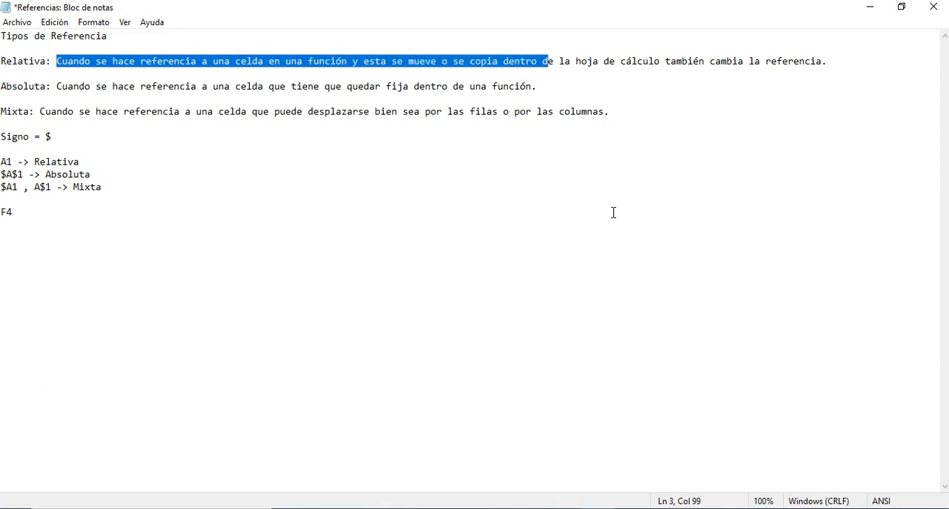
{"action": "key", "text": "shift+Right"}
{"action": "key", "text": "shift+Right"}
{"action": "key", "text": "shift+Right"}
{"action": "key", "text": "shift+Right"}
{"action": "key", "text": "shift+Right"}
{"action": "key", "text": "shift+Right"}
{"action": "key", "text": "shift+Right"}
{"action": "key", "text": "shift+Right"}
{"action": "key", "text": "shift+Right"}
{"action": "key", "text": "shift+Right"}
{"action": "key", "text": "shift+Right"}
{"action": "key", "text": "shift+Right"}
{"action": "key", "text": "shift+Right"}
{"action": "key", "text": "shift+Right"}
{"action": "key", "text": "shift+Right"}
{"action": "key", "text": "shift+Right"}
{"action": "key", "text": "shift+Right"}
{"action": "key", "text": "shift+Right"}
{"action": "key", "text": "shift+Right"}
{"action": "key", "text": "shift+Right"}
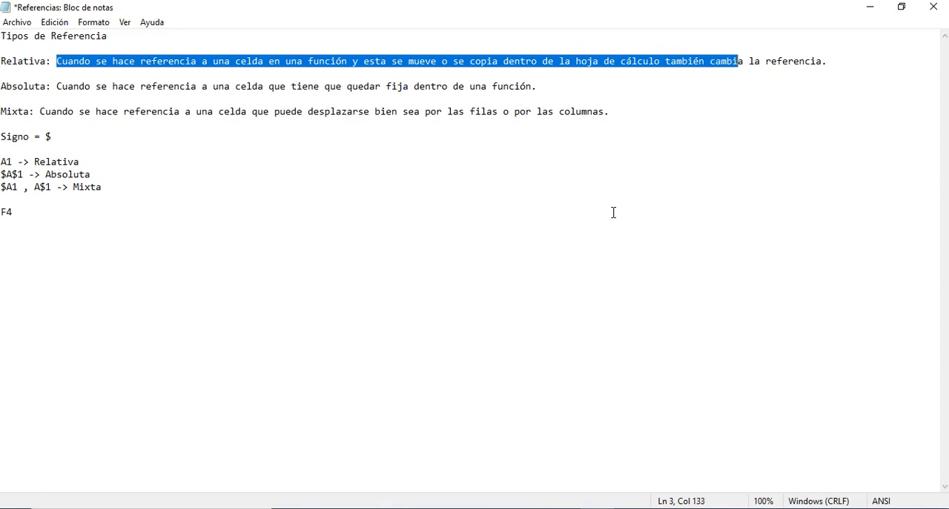
{"action": "key", "text": "shift+Right"}
{"action": "key", "text": "shift+Right"}
{"action": "key", "text": "shift+Right"}
{"action": "key", "text": "shift+Right"}
{"action": "key", "text": "shift+Right"}
{"action": "key", "text": "shift+Right"}
{"action": "key", "text": "shift+Right"}
{"action": "key", "text": "shift+Right"}
{"action": "key", "text": "shift+Right"}
{"action": "key", "text": "shift+Right"}
{"action": "key", "text": "shift+Right"}
{"action": "key", "text": "shift+Right"}
{"action": "key", "text": "shift+Right"}
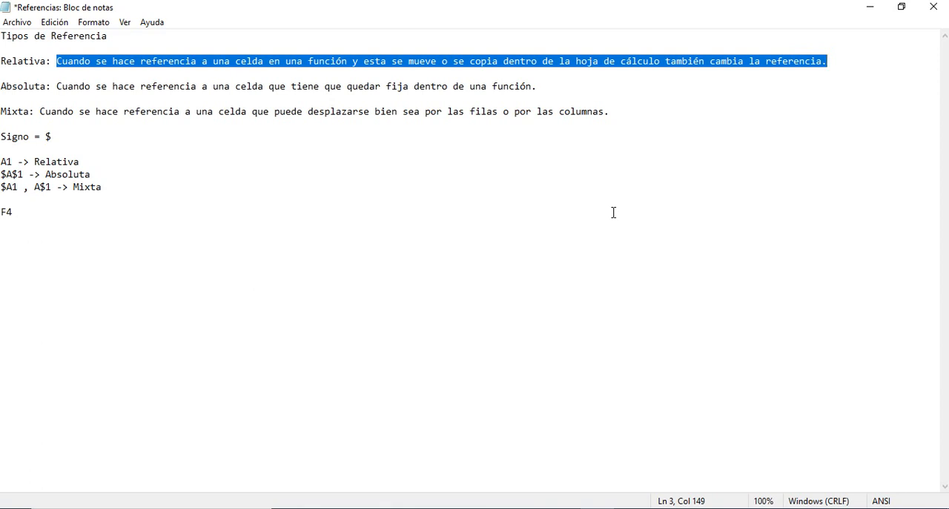
{"action": "key", "text": "Down"}
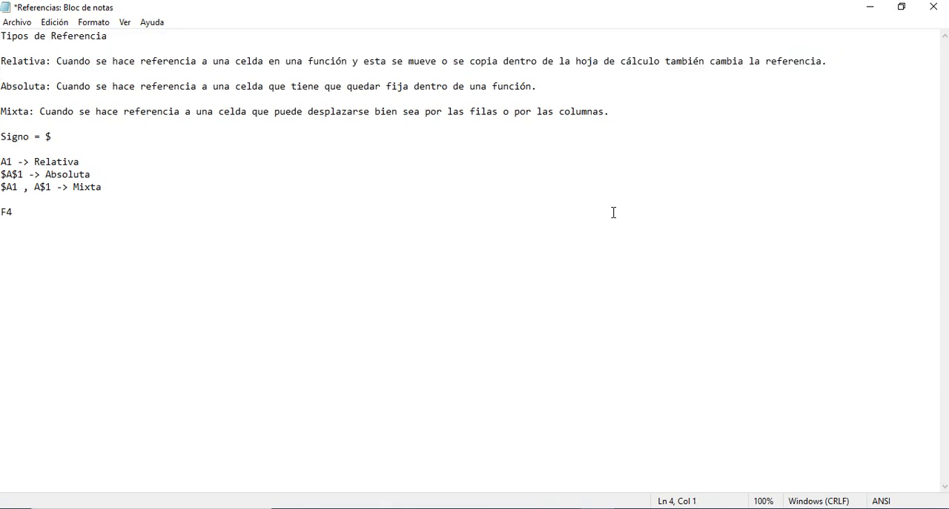
Read through the Absoluta and Mixta definitions, the $ sign line, the A1 notation examples and the F4 line.
{"action": "key", "text": "Up"}
{"action": "key", "text": "Down"}
{"action": "key", "text": "Down"}
{"action": "key", "text": "Right"}
{"action": "key", "text": "Right"}
{"action": "key", "text": "Right"}
{"action": "key", "text": "Right"}
{"action": "key", "text": "Right"}
{"action": "key", "text": "Right"}
{"action": "key", "text": "Right"}
{"action": "key", "text": "Right"}
{"action": "key", "text": "Right"}
{"action": "key", "text": "Right"}
{"action": "key", "text": "Right"}
{"action": "key", "text": "Right"}
{"action": "key", "text": "Right"}
{"action": "key", "text": "Right"}
{"action": "key", "text": "Right"}
{"action": "key", "text": "Right"}
{"action": "key", "text": "Right"}
{"action": "key", "text": "Right"}
{"action": "key", "text": "Right"}
{"action": "key", "text": "Right"}
{"action": "key", "text": "Right"}
{"action": "key", "text": "Right"}
{"action": "key", "text": "Right"}
{"action": "key", "text": "Right"}
{"action": "key", "text": "Right"}
{"action": "key", "text": "Right"}
{"action": "key", "text": "Right"}
{"action": "key", "text": "Right"}
{"action": "key", "text": "Right"}
{"action": "key", "text": "Right"}
{"action": "key", "text": "Right"}
{"action": "key", "text": "Right"}
{"action": "key", "text": "Right"}
{"action": "key", "text": "Right"}
{"action": "key", "text": "Right"}
{"action": "key", "text": "Right"}
{"action": "key", "text": "Down"}
{"action": "key", "text": "Down"}
{"action": "key", "text": "Down"}
{"action": "key", "text": "Down"}
{"action": "key", "text": "Right"}
{"action": "key", "text": "Right"}
{"action": "key", "text": "Right"}
{"action": "key", "text": "Right"}
{"action": "key", "text": "Right"}
{"action": "key", "text": "Right"}
{"action": "key", "text": "Right"}
{"action": "key", "text": "Right"}
{"action": "key", "text": "Right"}
{"action": "key", "text": "shift+Left"}
{"action": "key", "text": "Down"}
{"action": "key", "text": "Down"}
{"action": "key", "text": "shift+Right"}
{"action": "key", "text": "shift+Right"}
{"action": "key", "text": "Down"}
{"action": "key", "text": "shift+Right"}
{"action": "key", "text": "Right"}
{"action": "key", "text": "shift+Right"}
{"action": "key", "text": "Down"}
{"action": "key", "text": "Left"}
{"action": "key", "text": "shift+Right"}
{"action": "key", "text": "Right"}
{"action": "key", "text": "Right"}
{"action": "key", "text": "Right"}
{"action": "key", "text": "Right"}
{"action": "key", "text": "Right"}
{"action": "key", "text": "Right"}
{"action": "key", "text": "shift+Right"}
{"action": "key", "text": "Down"}
{"action": "key", "text": "Down"}
{"action": "key", "text": "shift+Right"}
{"action": "key", "text": "shift+Right"}
In Excel's Relativa sheet, enter =D3+E3-F3 in G3 and fill the formula down to G6.
{"action": "left_click", "coordinate": [871, 13]}
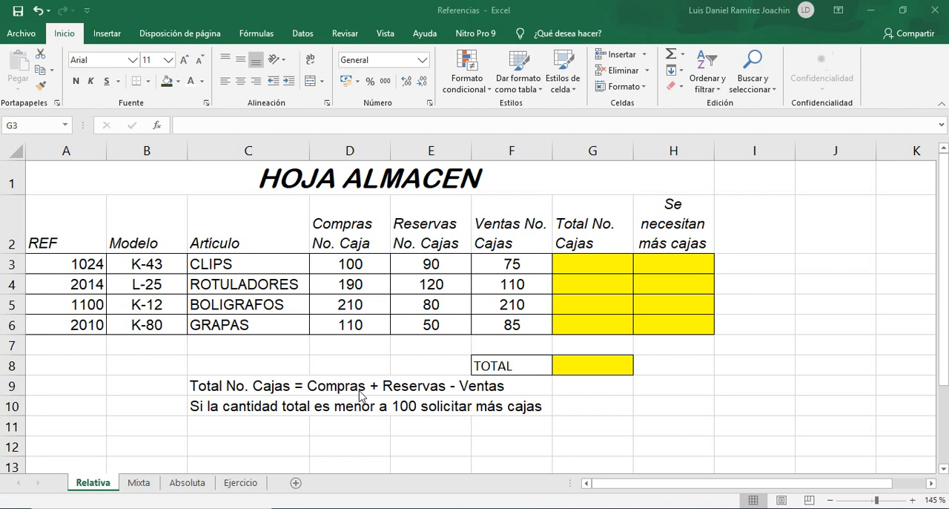
{"action": "left_click", "coordinate": [604, 268]}
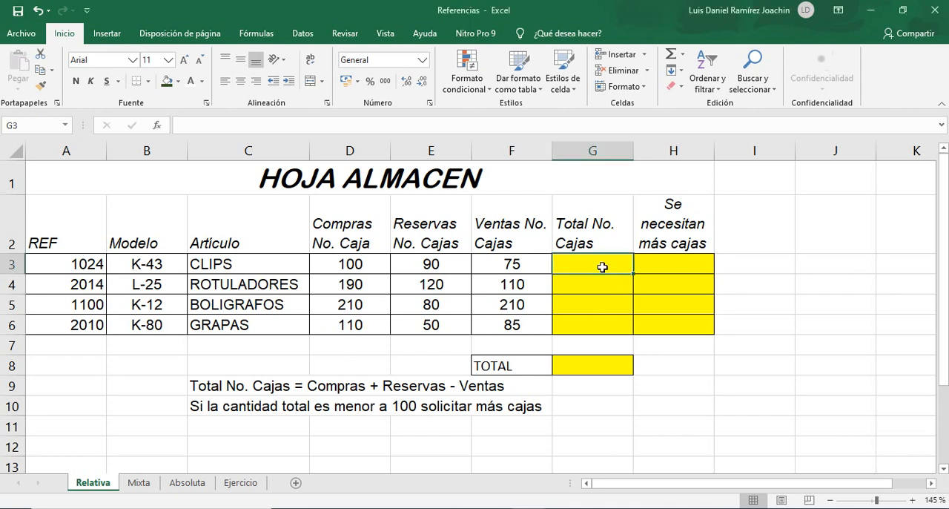
{"action": "type", "text": "="}
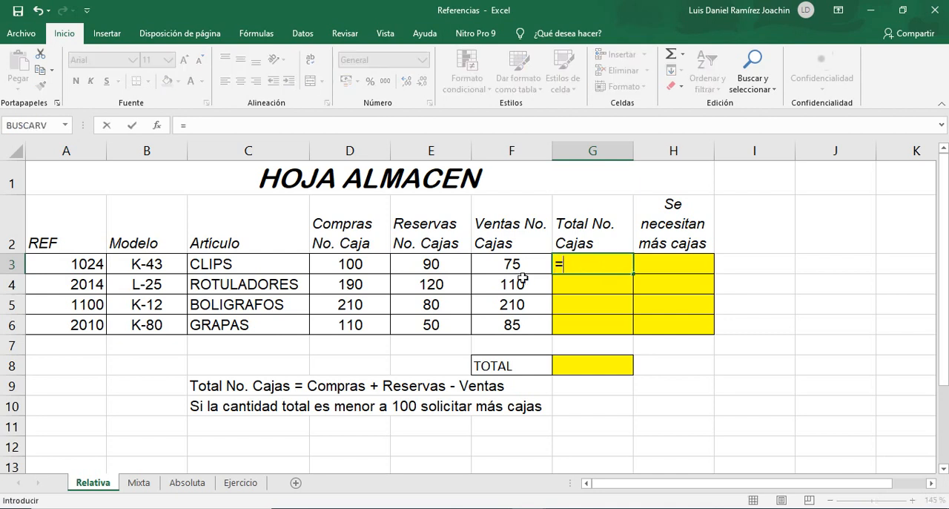
{"action": "left_click", "coordinate": [380, 269]}
{"action": "type", "text": "+"}
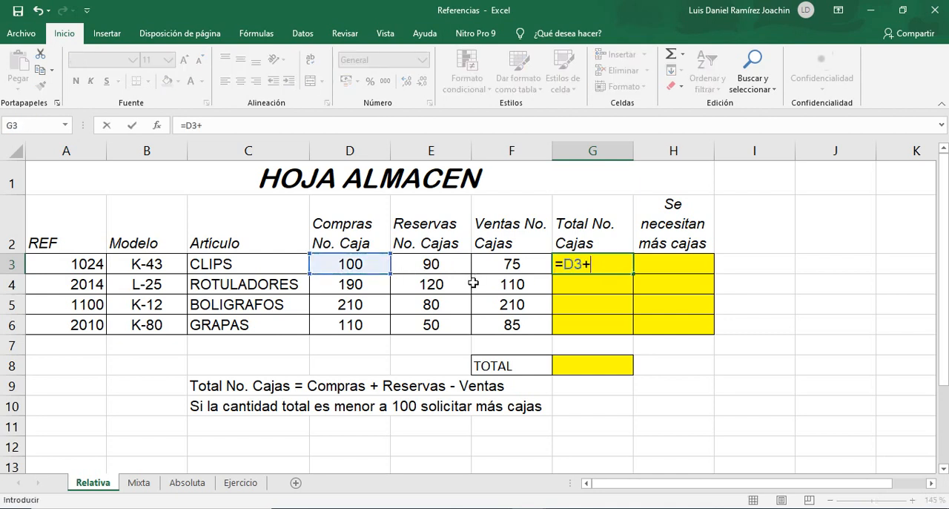
{"action": "left_click", "coordinate": [414, 265]}
{"action": "type", "text": "-"}
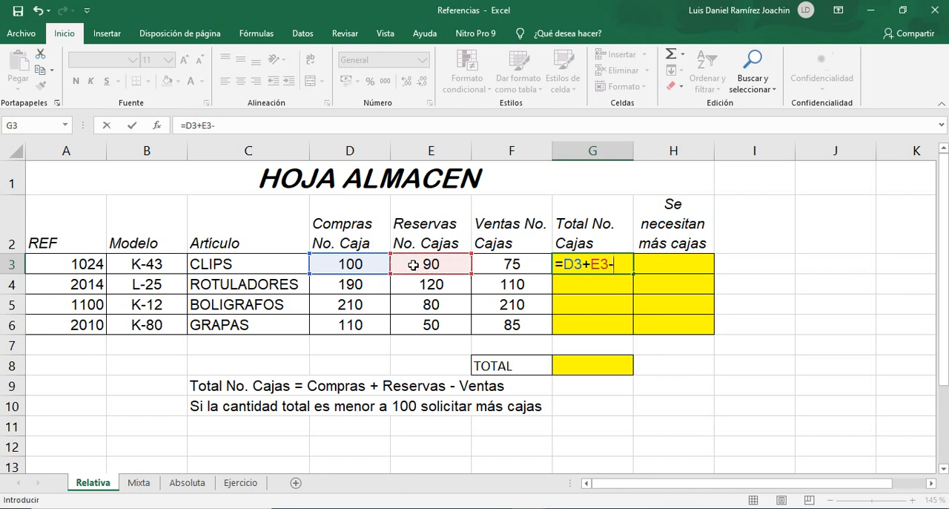
{"action": "left_click", "coordinate": [509, 264]}
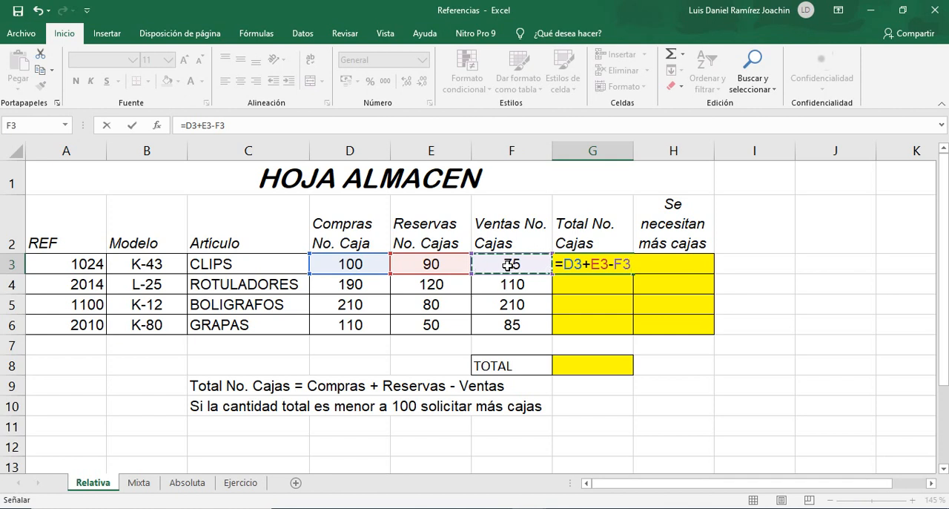
{"action": "key", "text": "Return"}
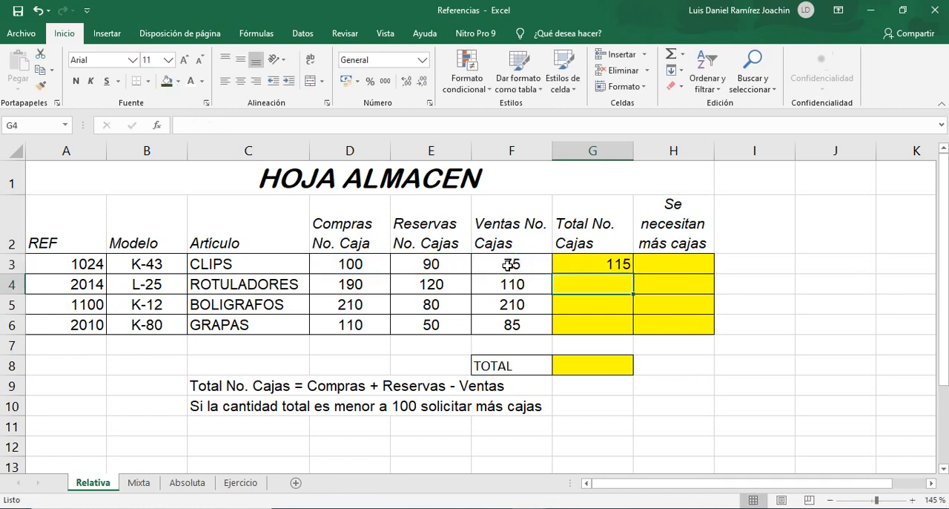
{"action": "left_click", "coordinate": [615, 270]}
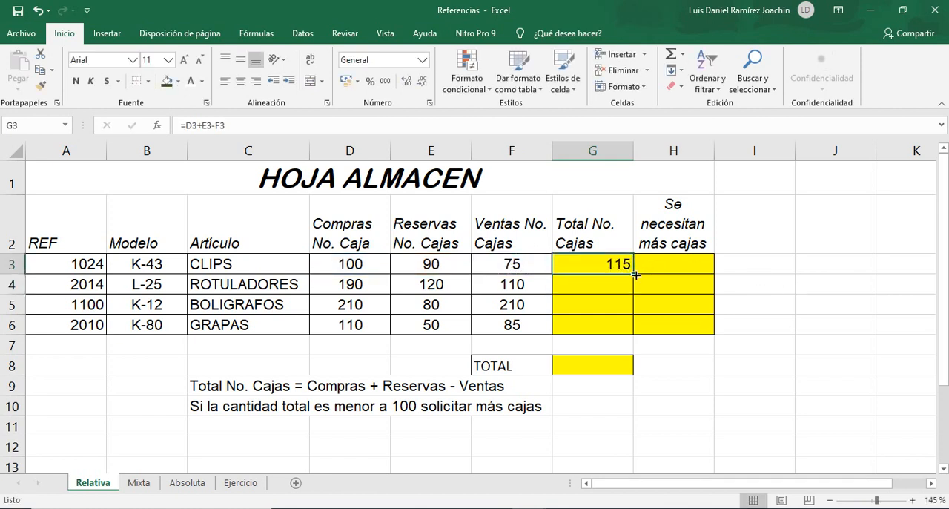
{"action": "left_click_drag", "start_coordinate": [636, 274], "coordinate": [635, 328]}
Examine the cell references used by the Total No. Cajas formulas in G3 and G5.
{"action": "double_click", "coordinate": [619, 266]}
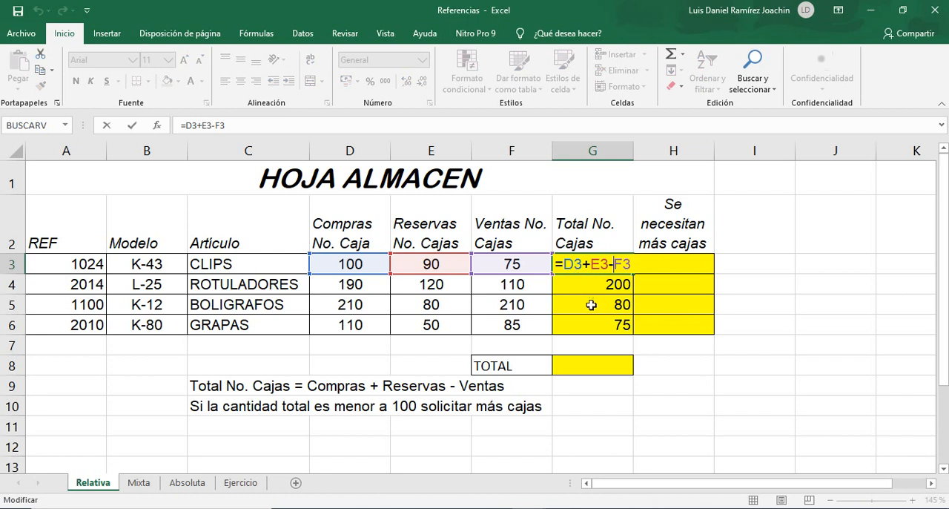
{"action": "key", "text": "Escape"}
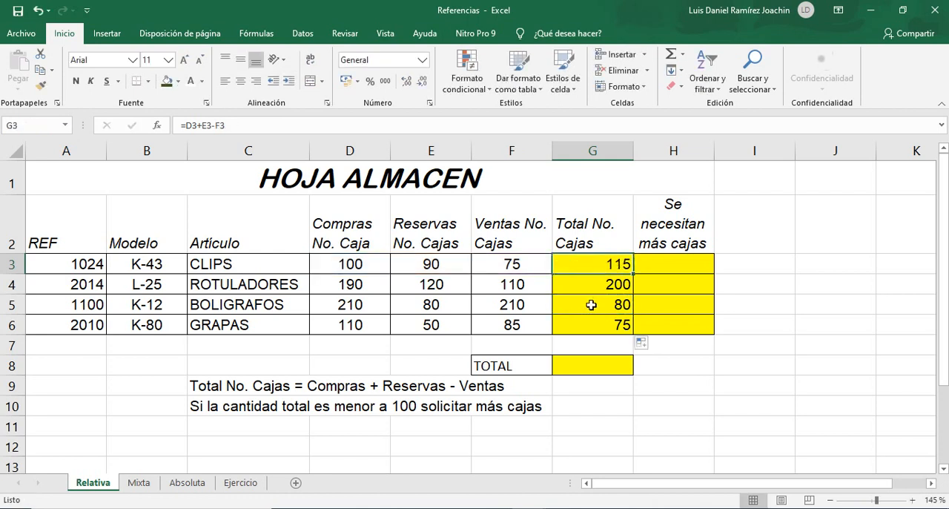
{"action": "left_click", "coordinate": [590, 304]}
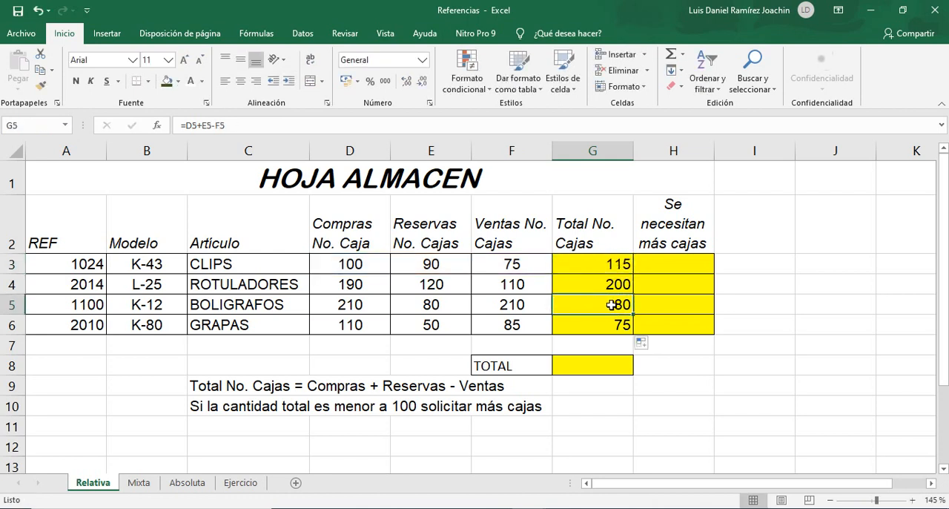
{"action": "double_click", "coordinate": [591, 305]}
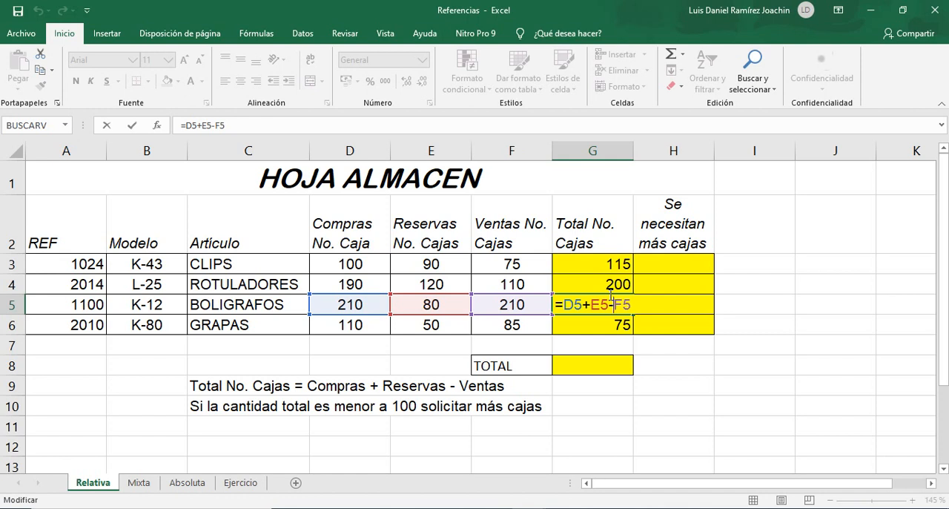
{"action": "key", "text": "Escape"}
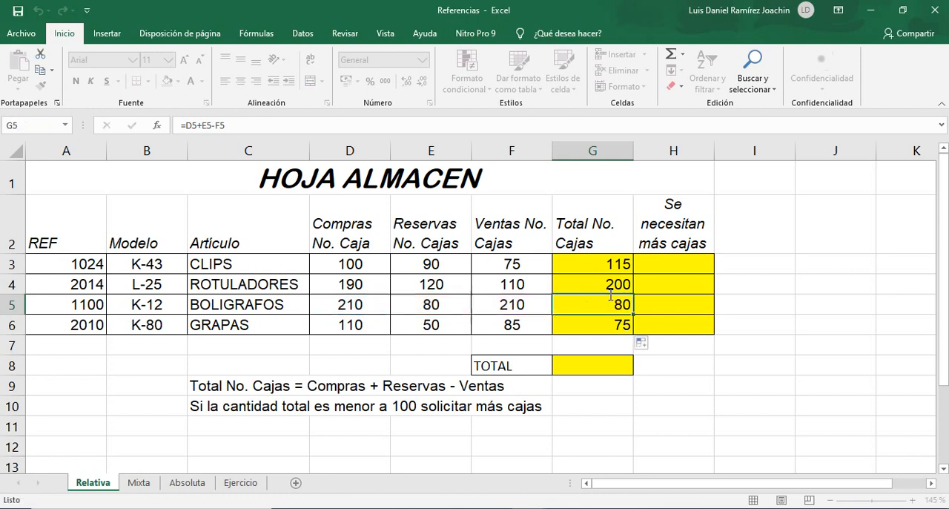
Try filling the G3 formula across into H3 to compare the references, and clear H3.
{"action": "left_click", "coordinate": [602, 264]}
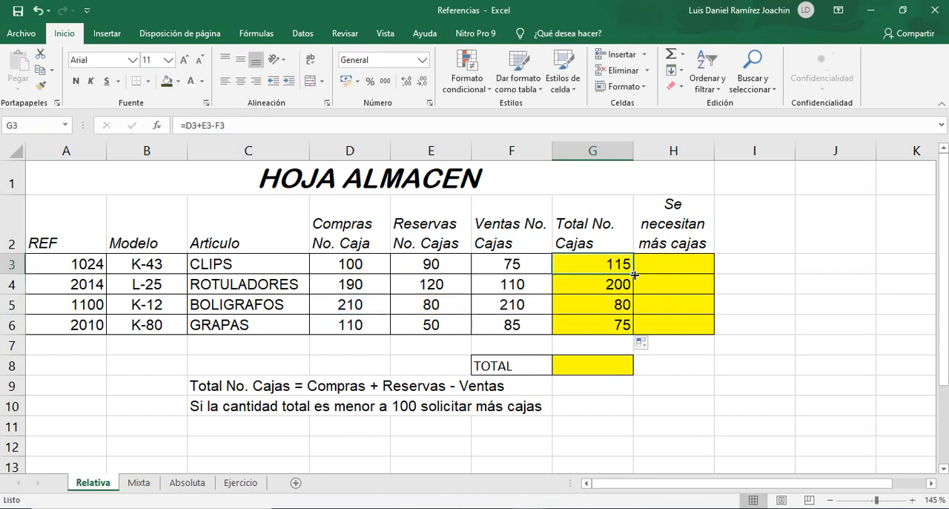
{"action": "left_click_drag", "start_coordinate": [634, 275], "coordinate": [705, 278]}
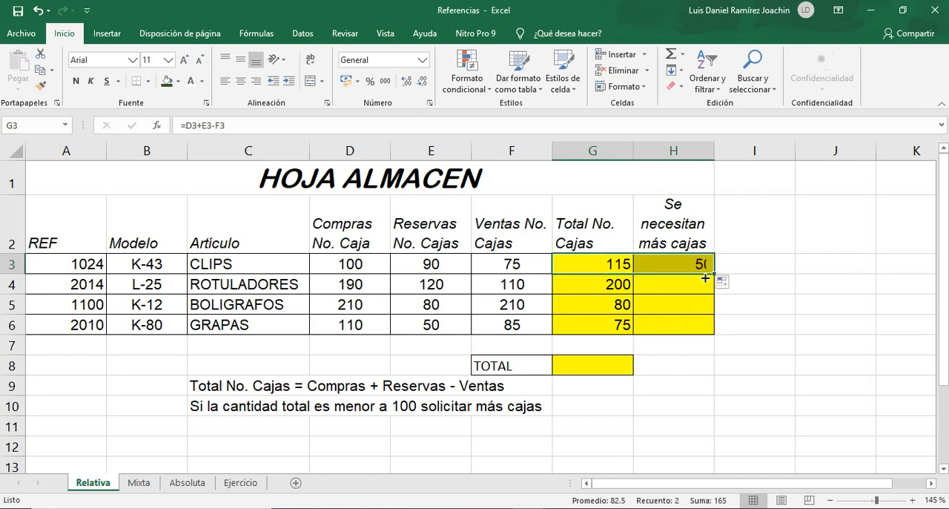
{"action": "double_click", "coordinate": [612, 271]}
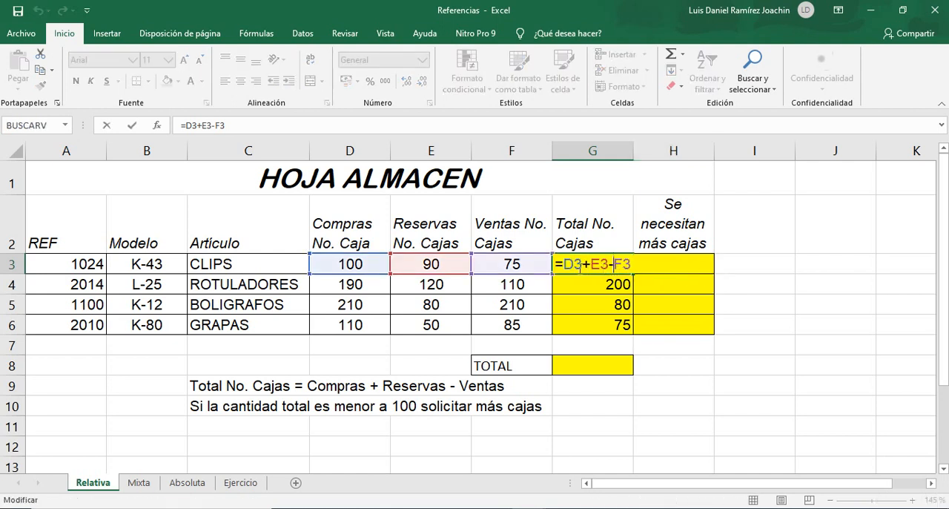
{"action": "key", "text": "Escape"}
{"action": "double_click", "coordinate": [680, 267]}
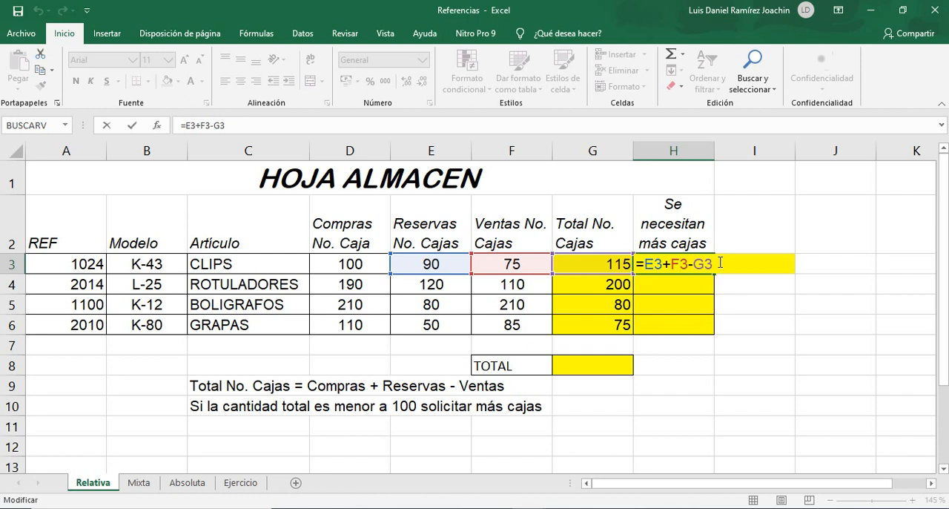
{"action": "key", "text": "ctrl+Return"}
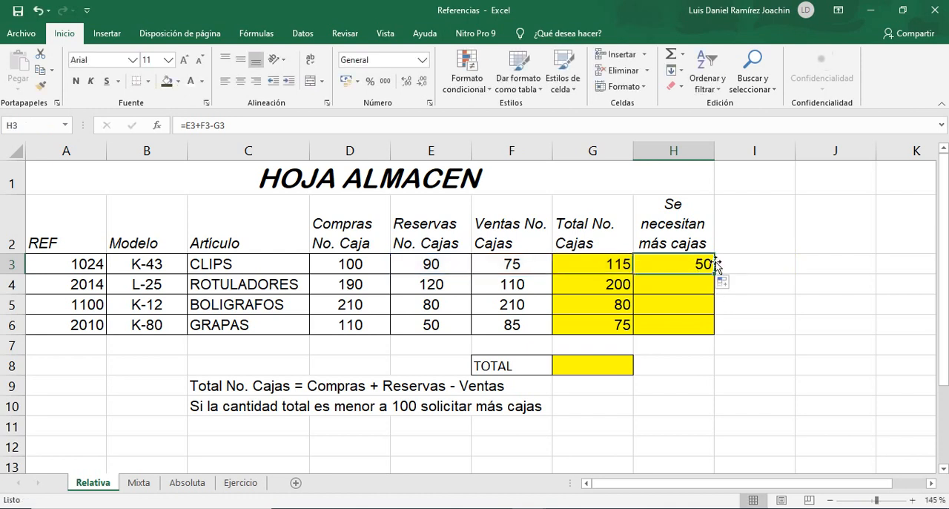
{"action": "key", "text": "Delete"}
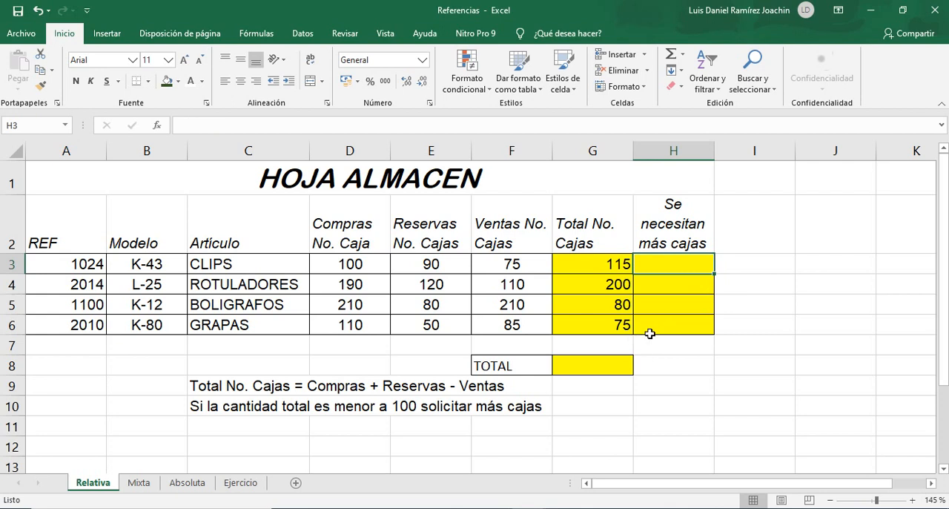
On the Mixta sheet, enter =C4*D9 in D4 for the IBIZA DTO. MIN discount and fill it down to D7.
{"action": "left_click", "coordinate": [138, 482]}
{"action": "left_click", "coordinate": [315, 233]}
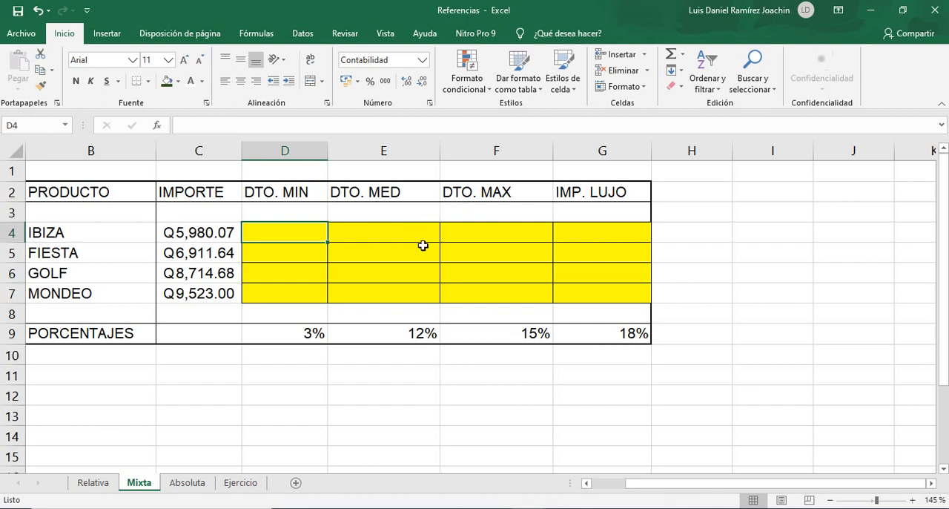
{"action": "type", "text": "="}
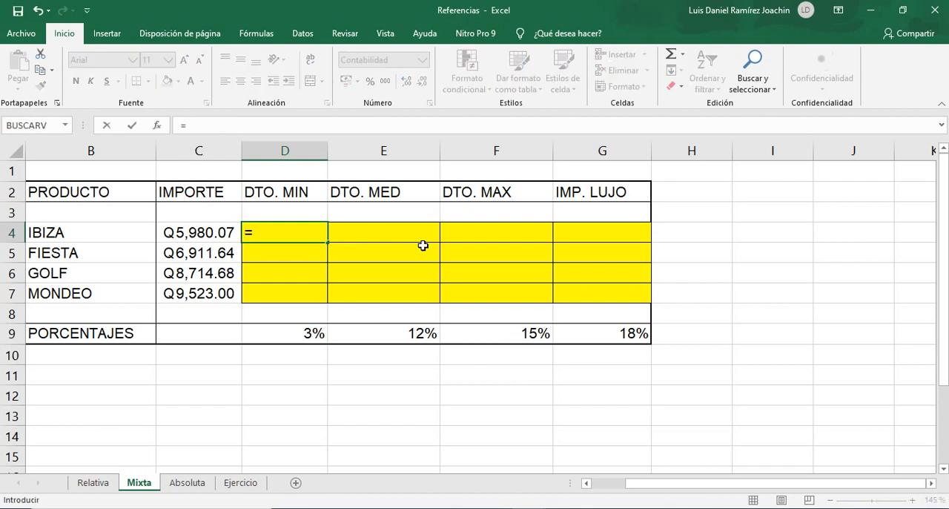
{"action": "left_click", "coordinate": [218, 235]}
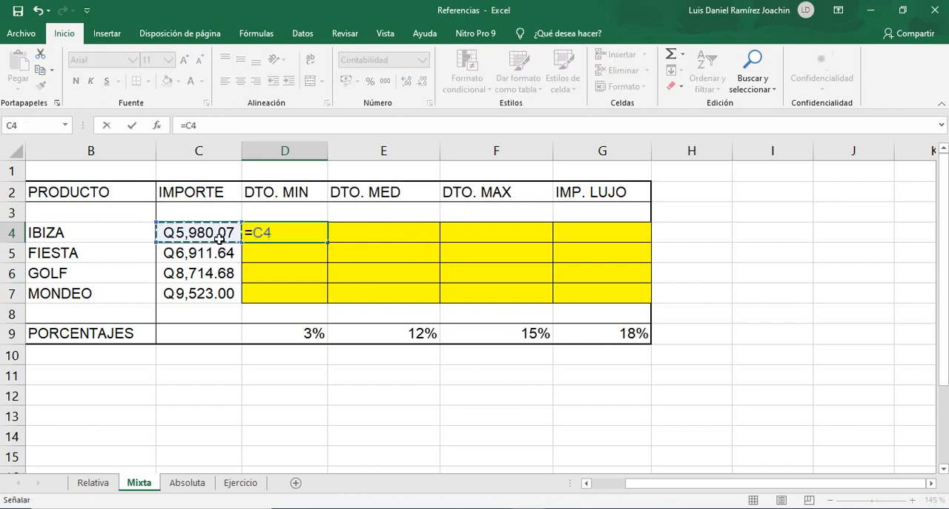
{"action": "type", "text": "*"}
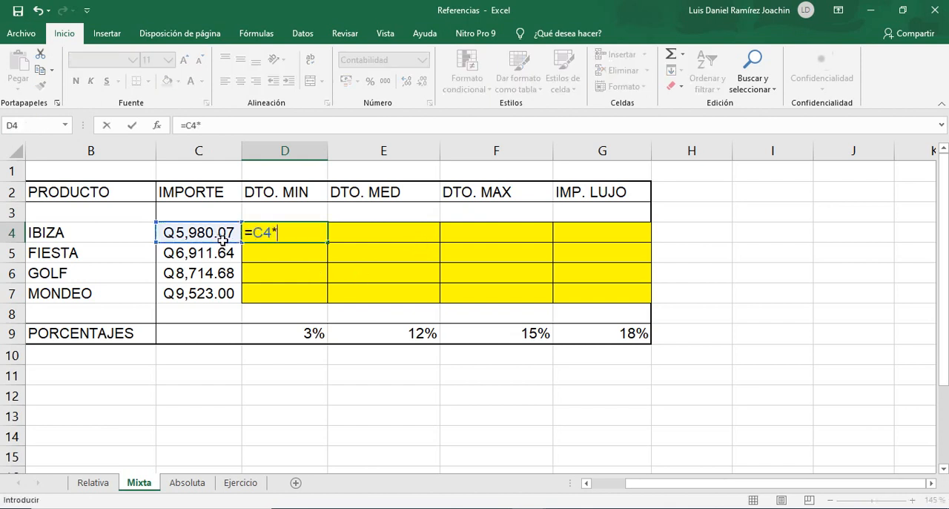
{"action": "left_click", "coordinate": [314, 329]}
{"action": "key", "text": "Return"}
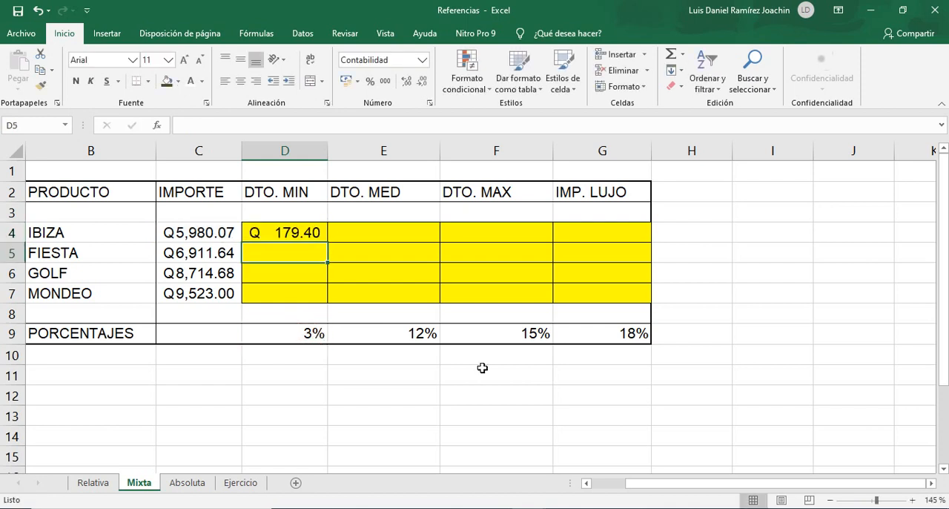
{"action": "left_click", "coordinate": [319, 232]}
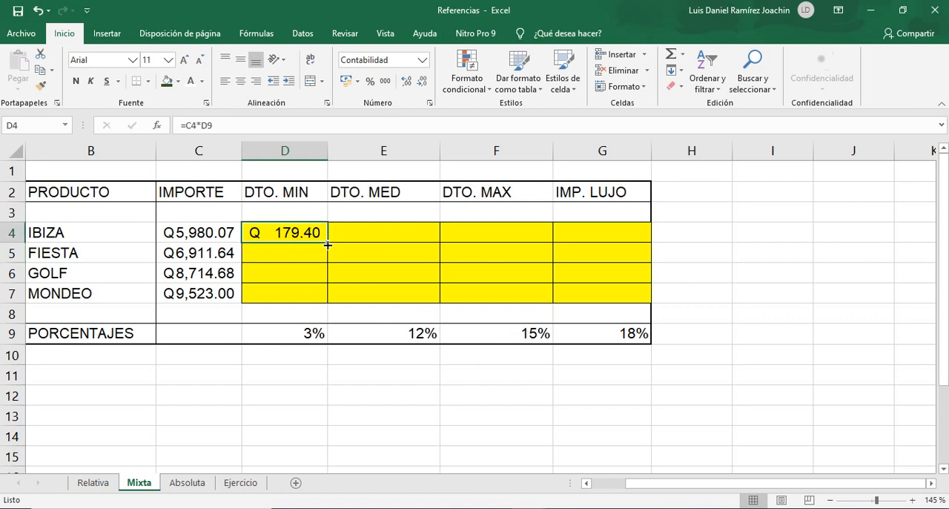
{"action": "left_click_drag", "start_coordinate": [327, 244], "coordinate": [331, 298]}
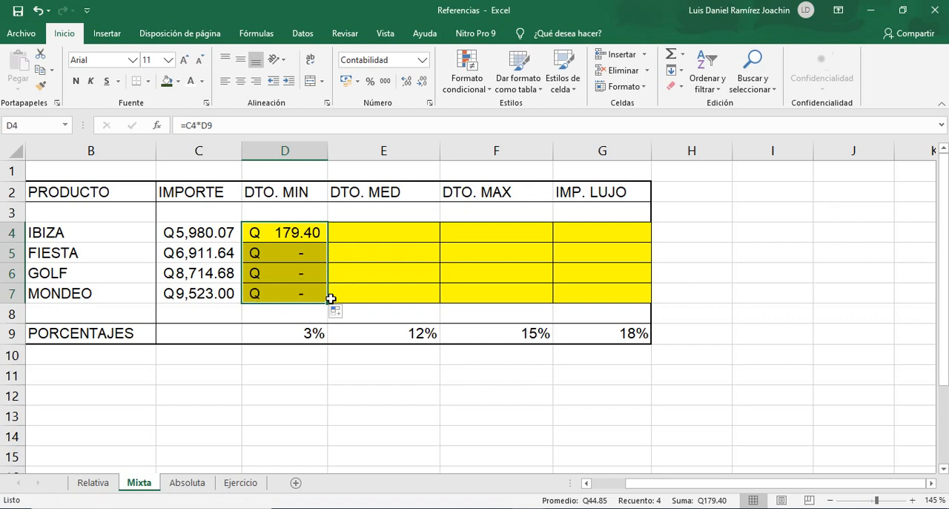
Examine the references in the FIESTA discount formula in D5 and clear D5:D7.
{"action": "left_click", "coordinate": [304, 261]}
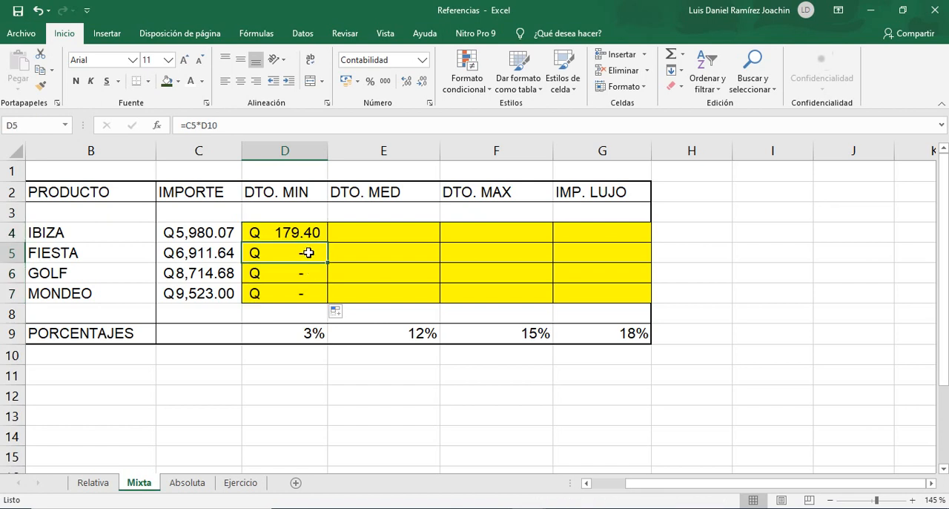
{"action": "double_click", "coordinate": [308, 253]}
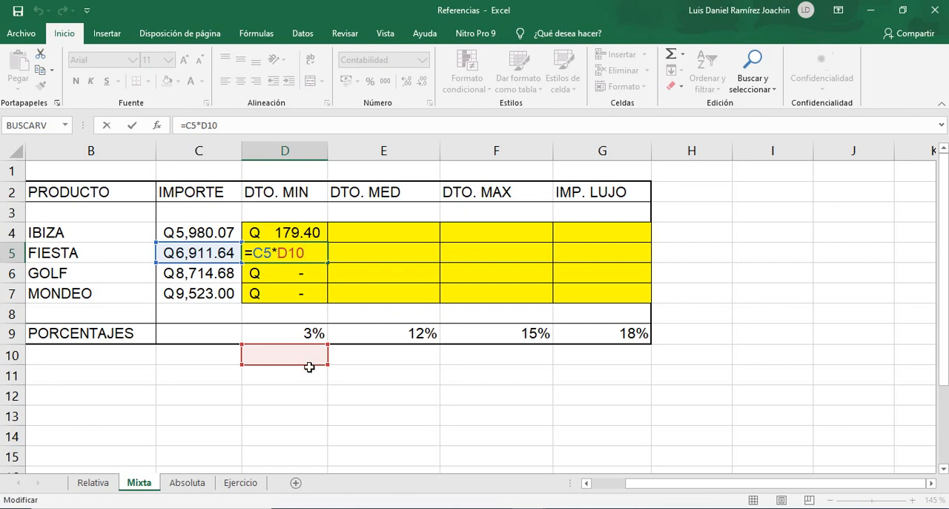
{"action": "key", "text": "ctrl+Return"}
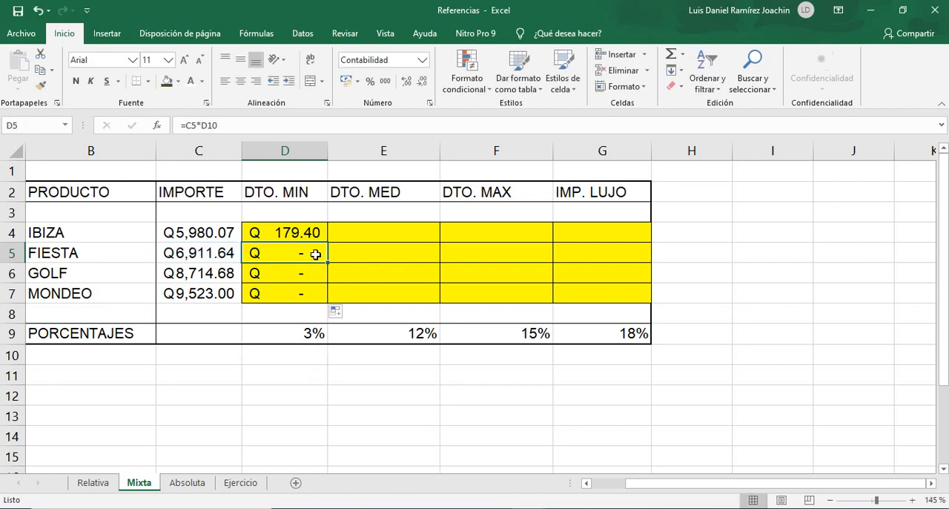
{"action": "left_click_drag", "start_coordinate": [326, 263], "coordinate": [330, 295]}
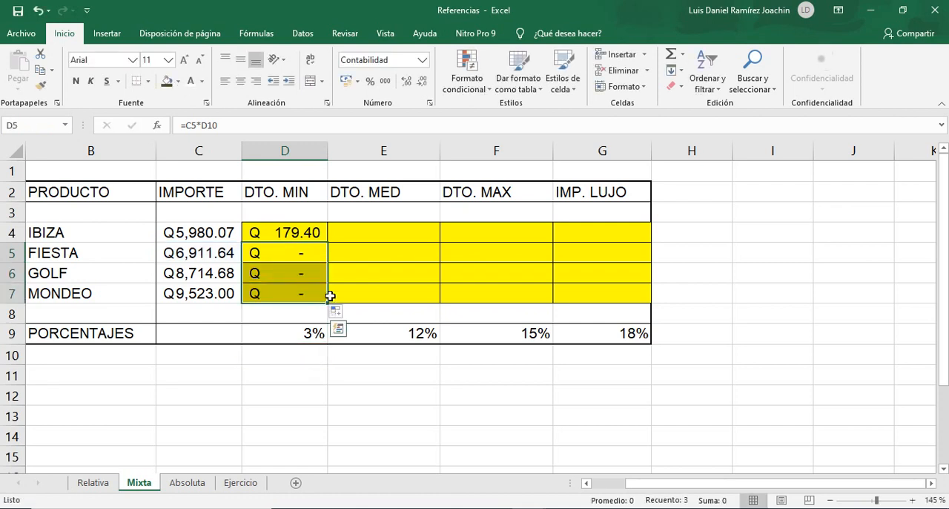
{"action": "key", "text": "Delete"}
Try filling the D4 formula across row 4 to G4 and examine the references in G4.
{"action": "left_click", "coordinate": [312, 233]}
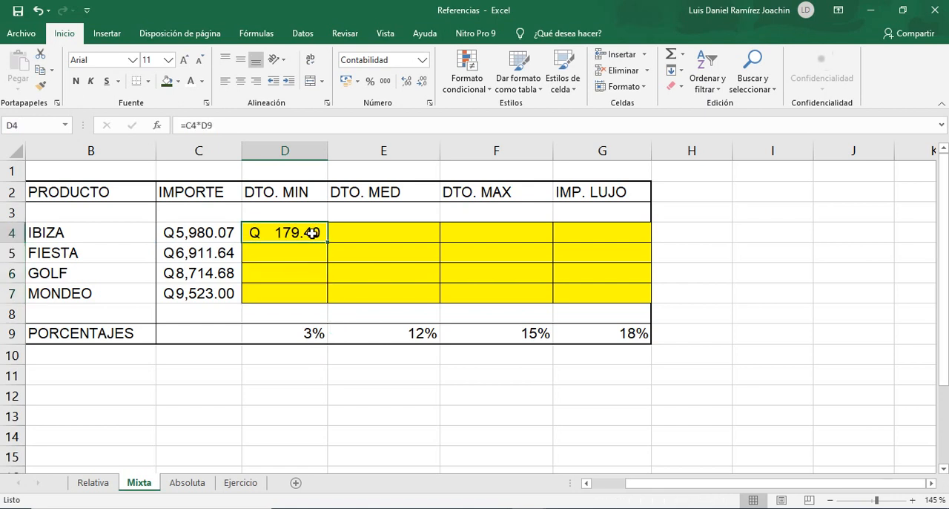
{"action": "left_click_drag", "start_coordinate": [328, 243], "coordinate": [623, 237]}
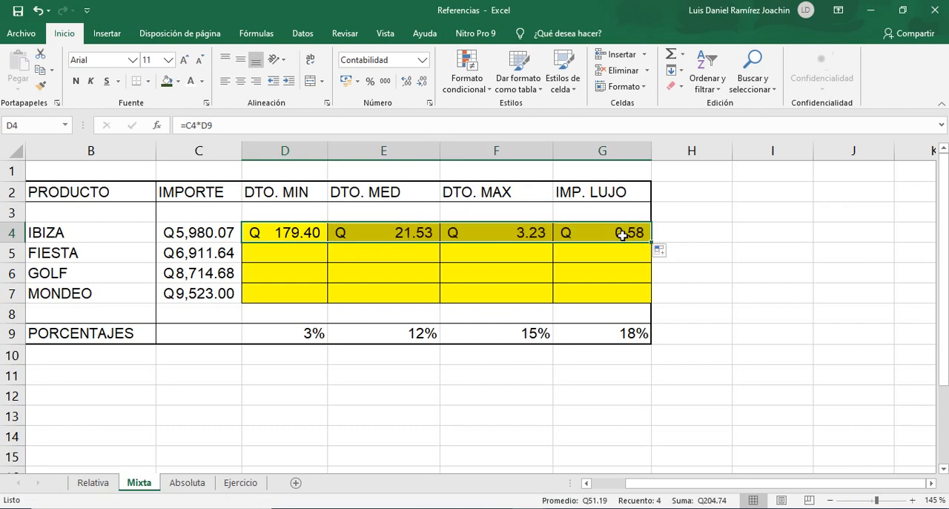
{"action": "left_click", "coordinate": [623, 234]}
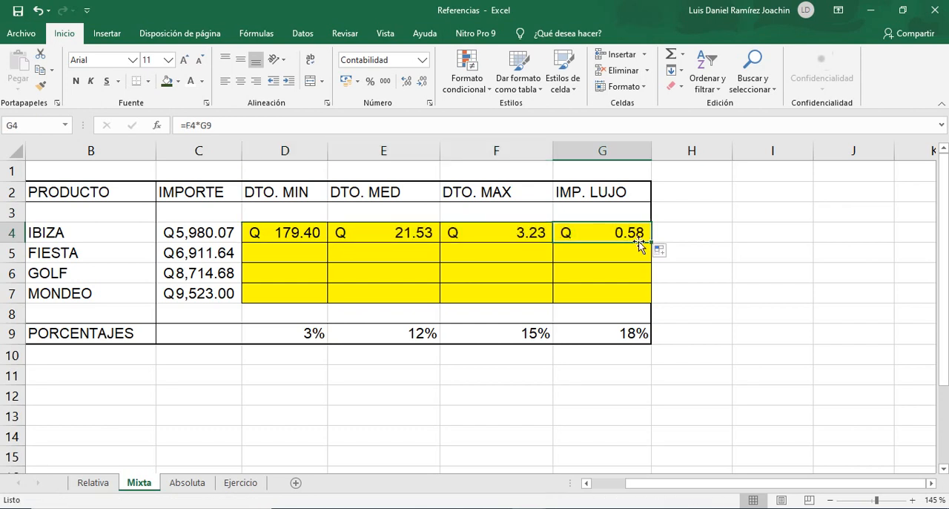
{"action": "double_click", "coordinate": [621, 232]}
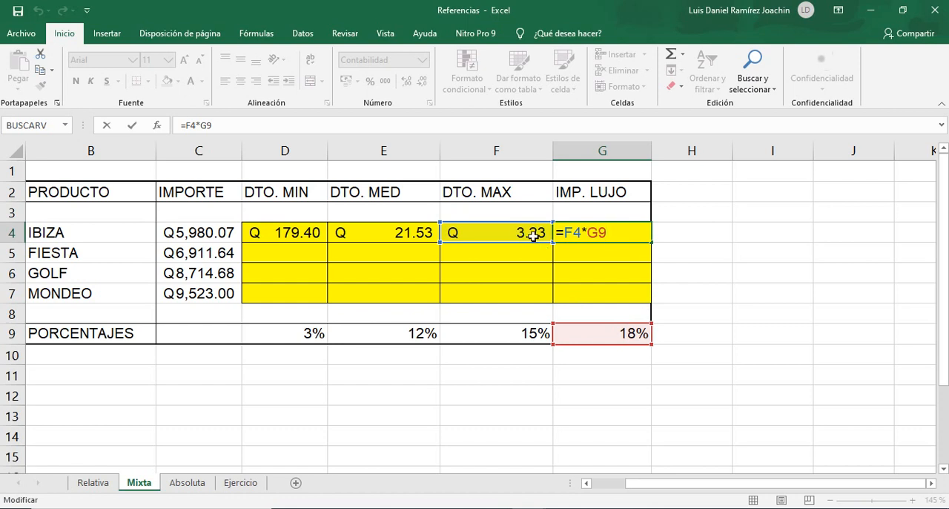
{"action": "key", "text": "ctrl+Return"}
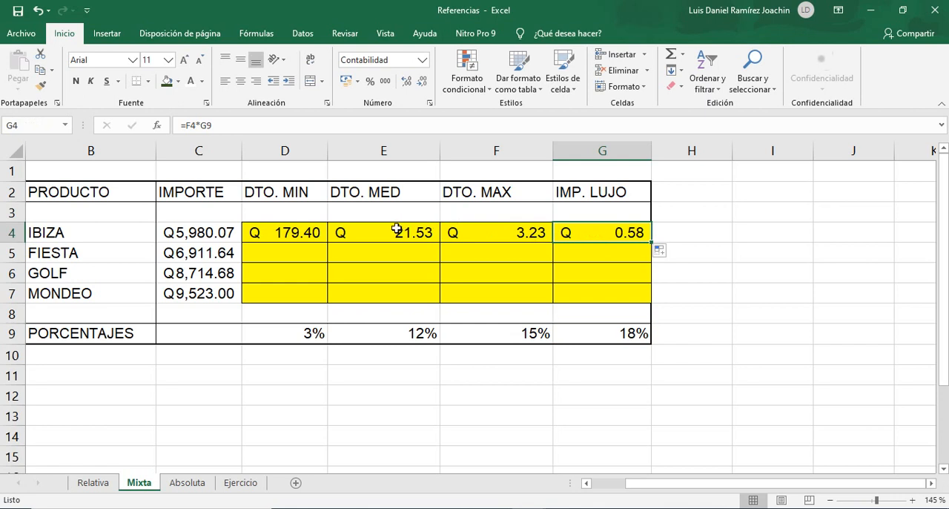
Clear the IBIZA row formulas in D4:G4.
{"action": "left_click", "coordinate": [328, 231]}
{"action": "left_click_drag", "start_coordinate": [281, 233], "coordinate": [636, 223]}
{"action": "key", "text": "Delete"}
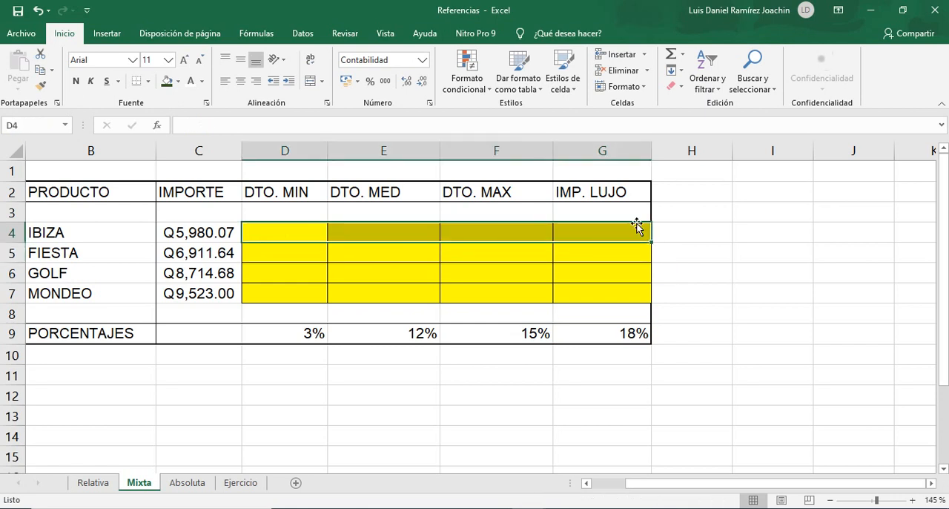
Enter =$C4*D$9 in D4, fixing column C for the amount and row 9 for the percentage.
{"action": "left_click", "coordinate": [321, 235]}
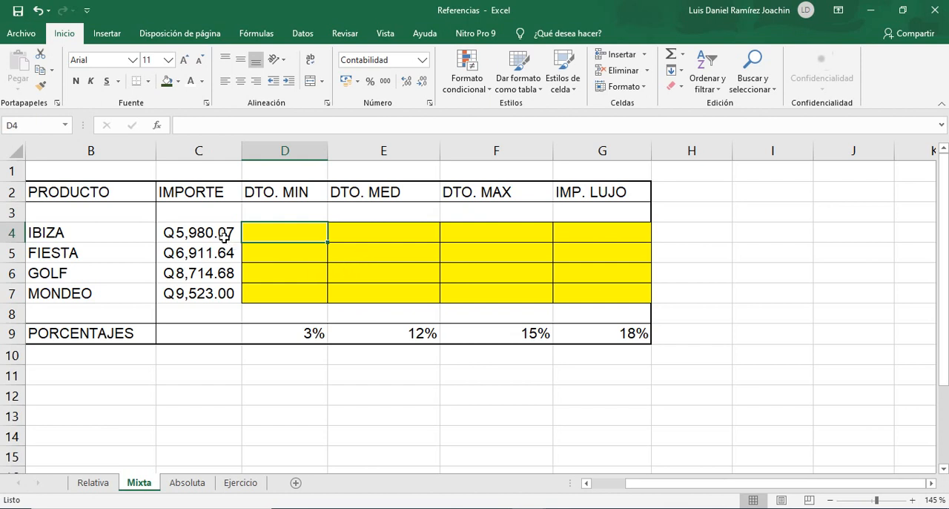
{"action": "left_click", "coordinate": [227, 153]}
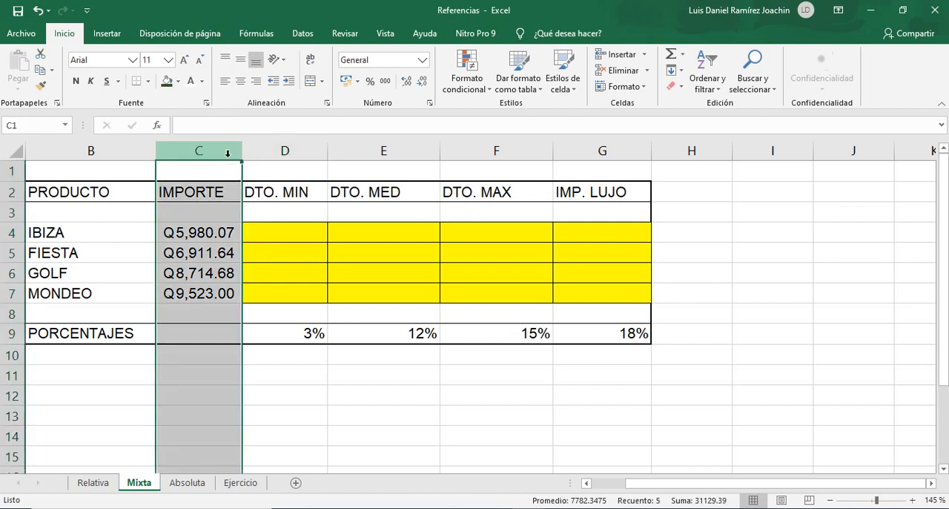
{"action": "left_click", "coordinate": [5, 335]}
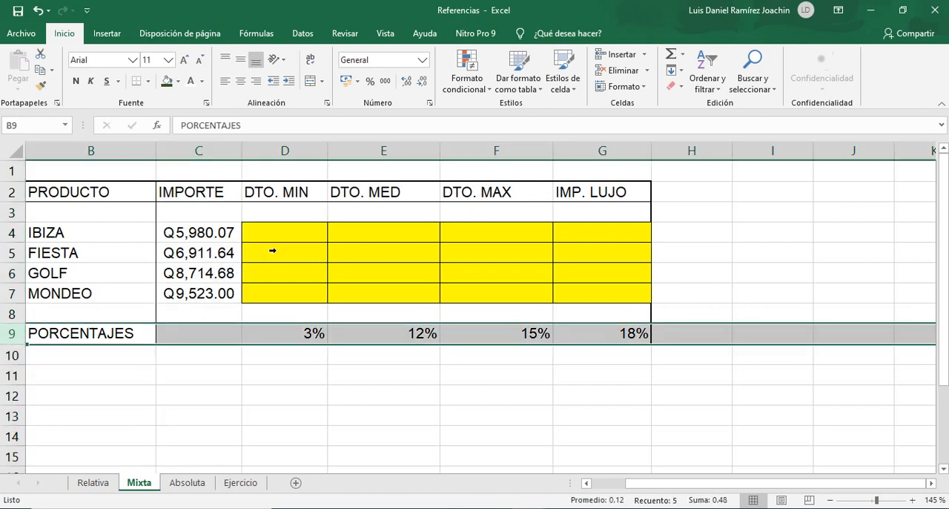
{"action": "left_click", "coordinate": [304, 233]}
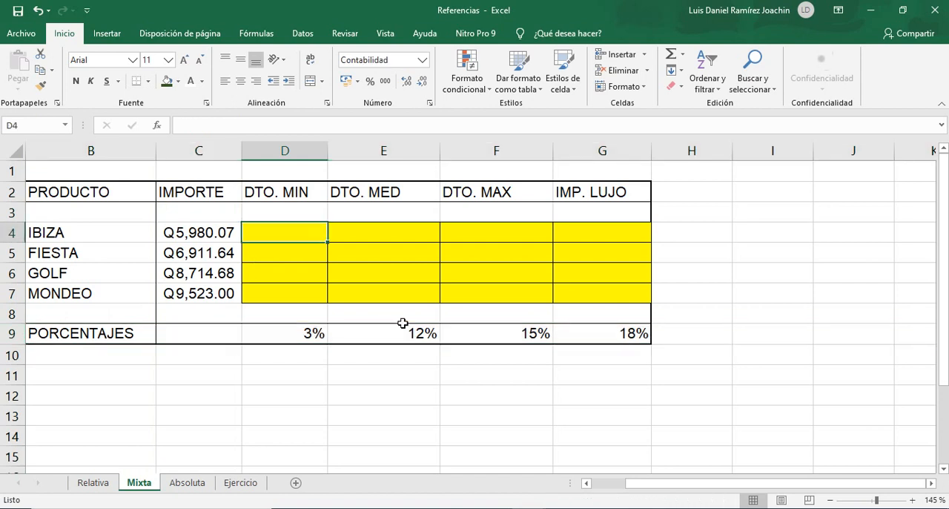
{"action": "type", "text": "="}
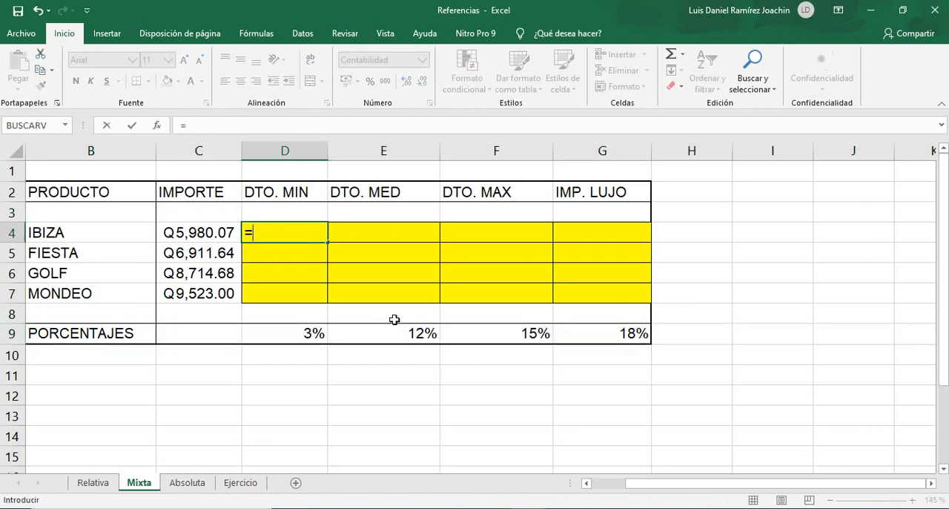
{"action": "left_click", "coordinate": [213, 234]}
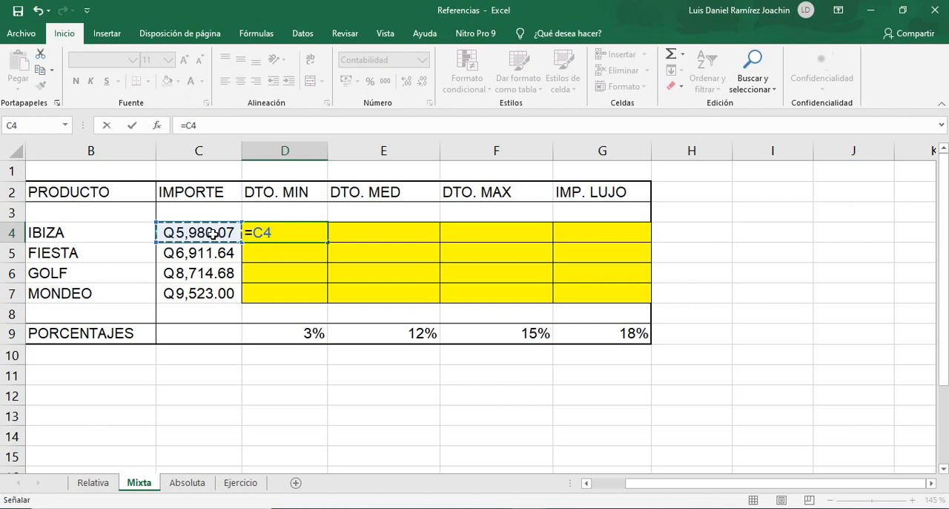
{"action": "key", "text": "F4"}
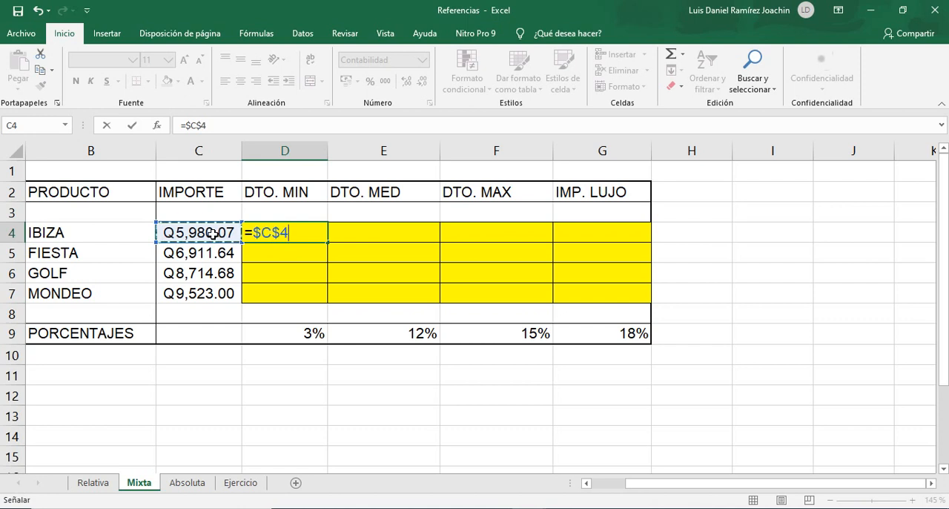
{"action": "key", "text": "F4"}
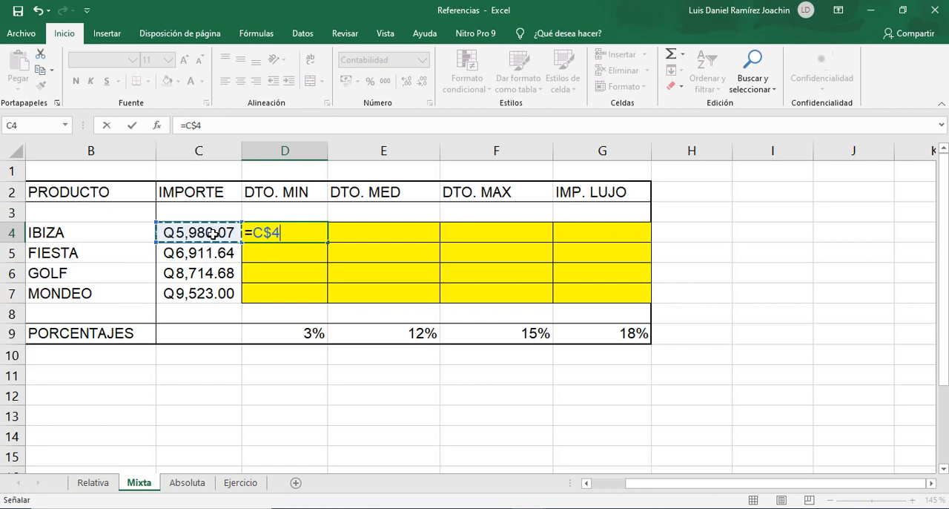
{"action": "key", "text": "F4"}
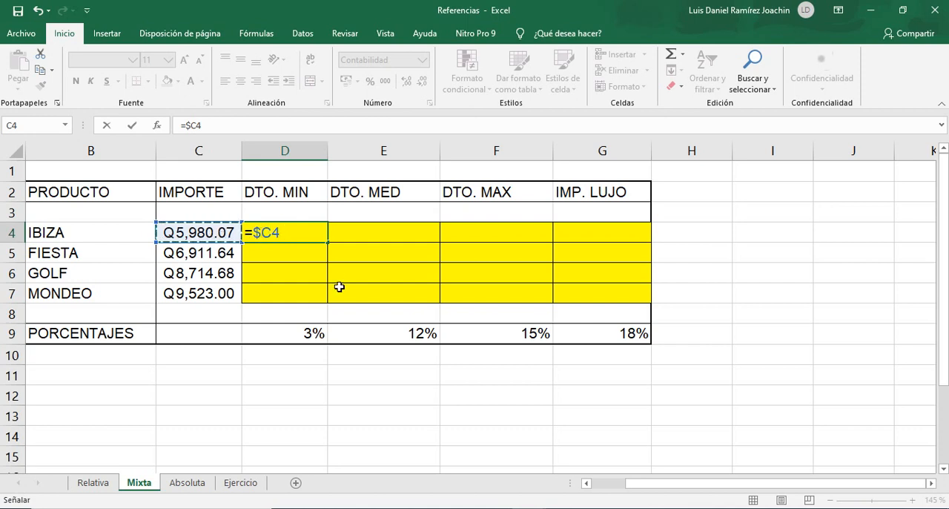
{"action": "type", "text": "*"}
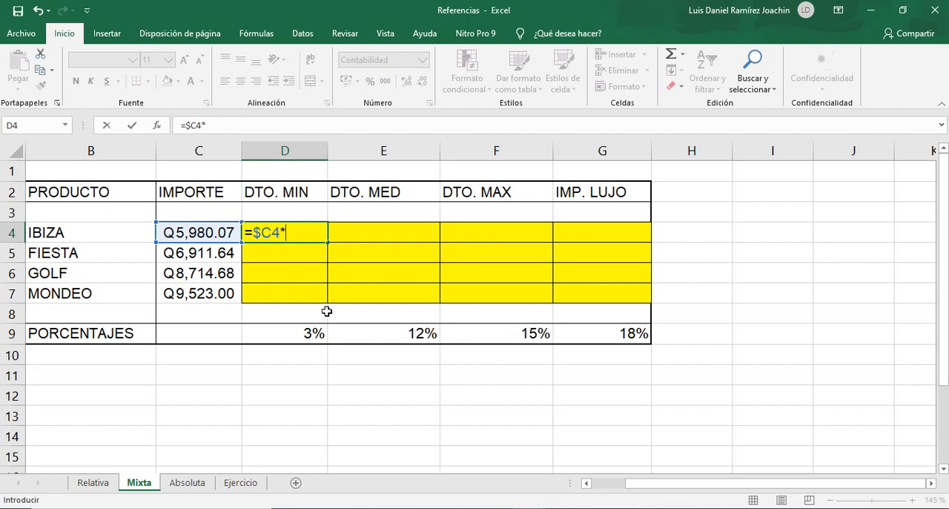
{"action": "left_click", "coordinate": [317, 333]}
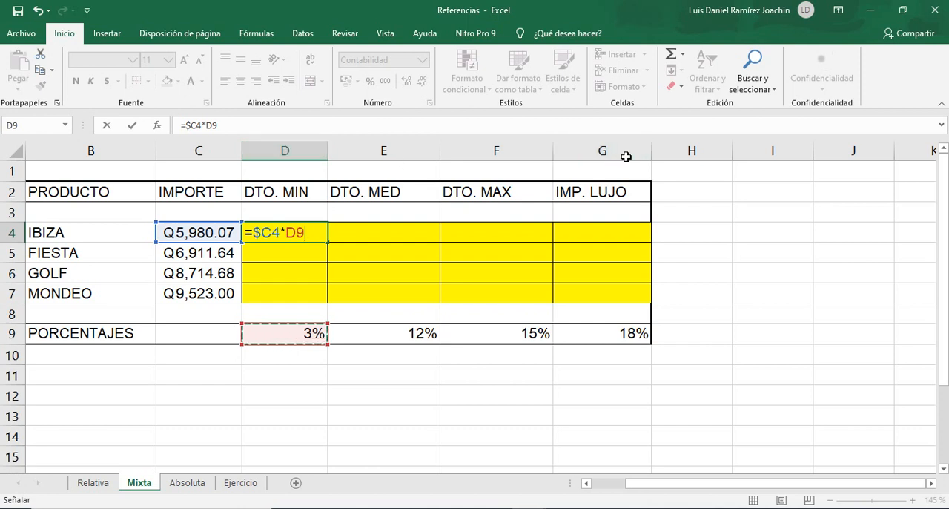
{"action": "key", "text": "F4"}
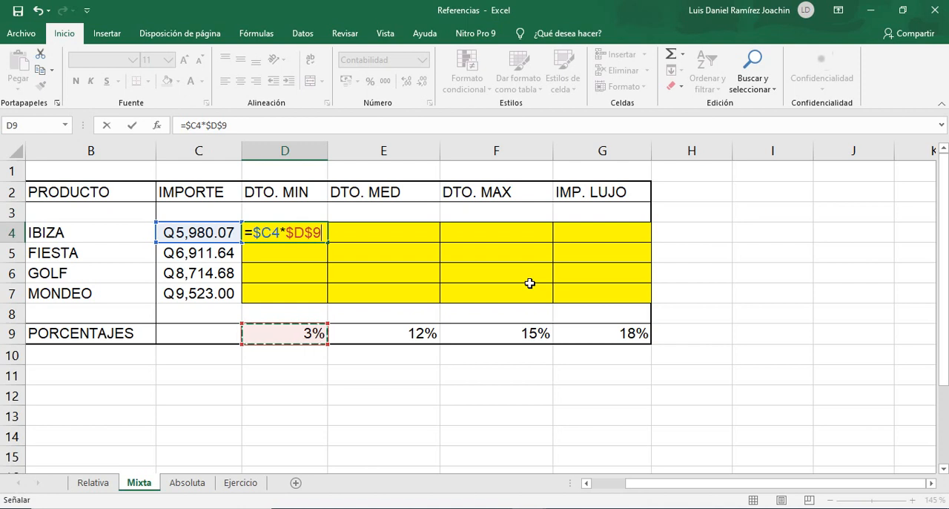
{"action": "key", "text": "F4"}
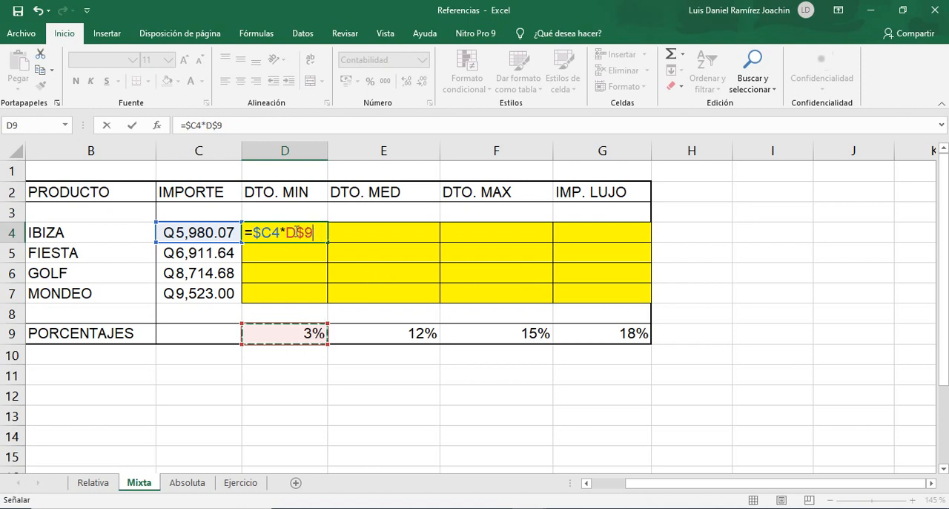
{"action": "key", "text": "ctrl+Return"}
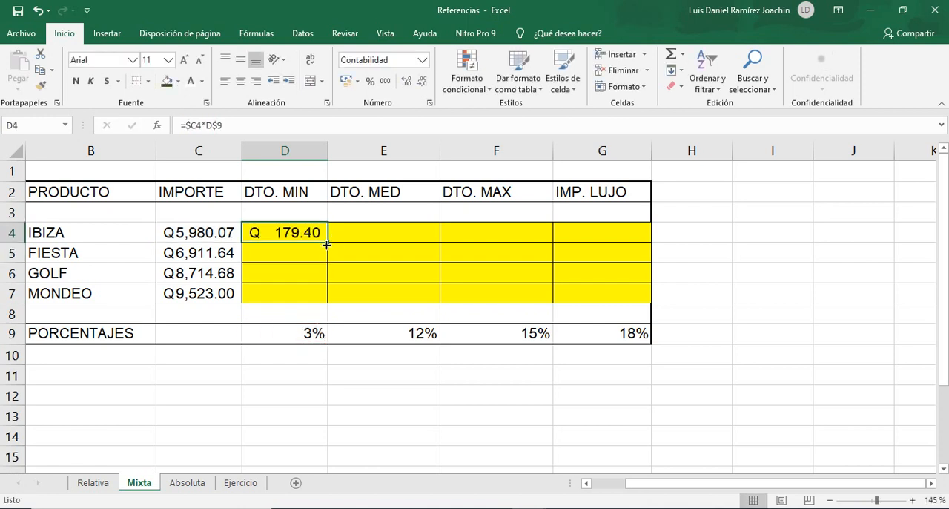
Fill the D4 mixed-reference formula down to D7 and extend D4:D7 across to column G.
{"action": "left_click_drag", "start_coordinate": [327, 242], "coordinate": [328, 296]}
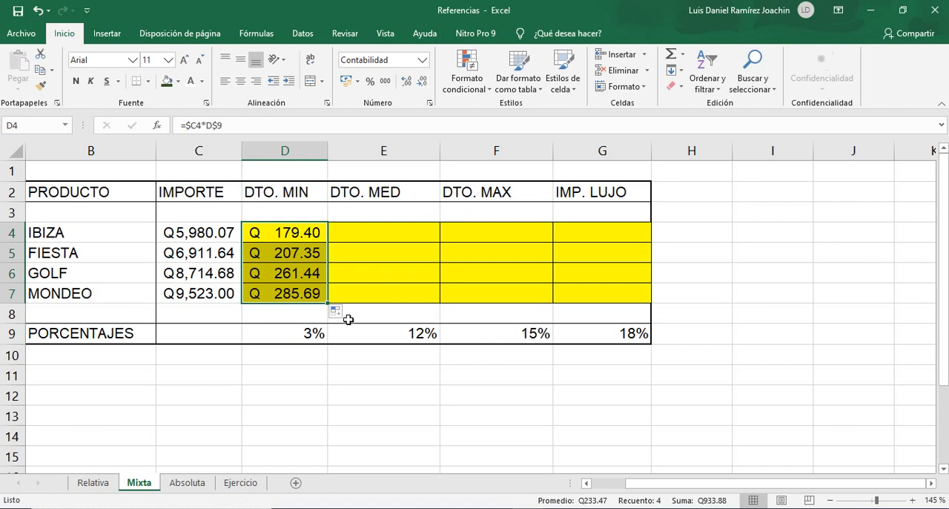
{"action": "left_click", "coordinate": [307, 294]}
{"action": "double_click", "coordinate": [307, 295]}
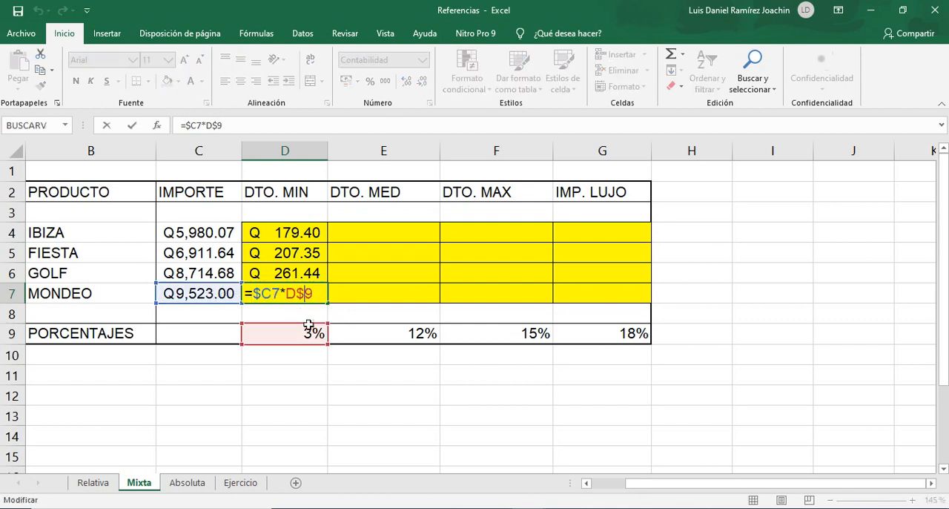
{"action": "left_click", "coordinate": [298, 232]}
{"action": "left_click_drag", "start_coordinate": [298, 232], "coordinate": [303, 290]}
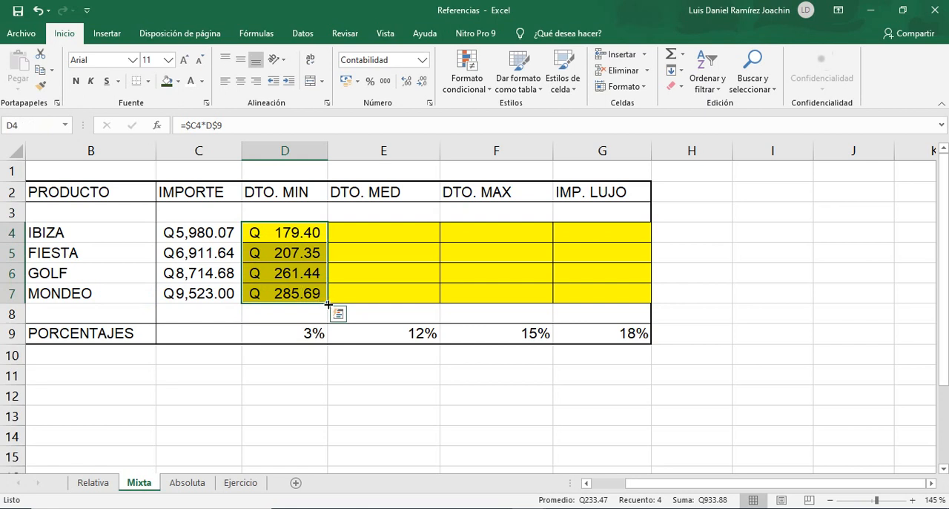
{"action": "left_click_drag", "start_coordinate": [328, 304], "coordinate": [614, 299]}
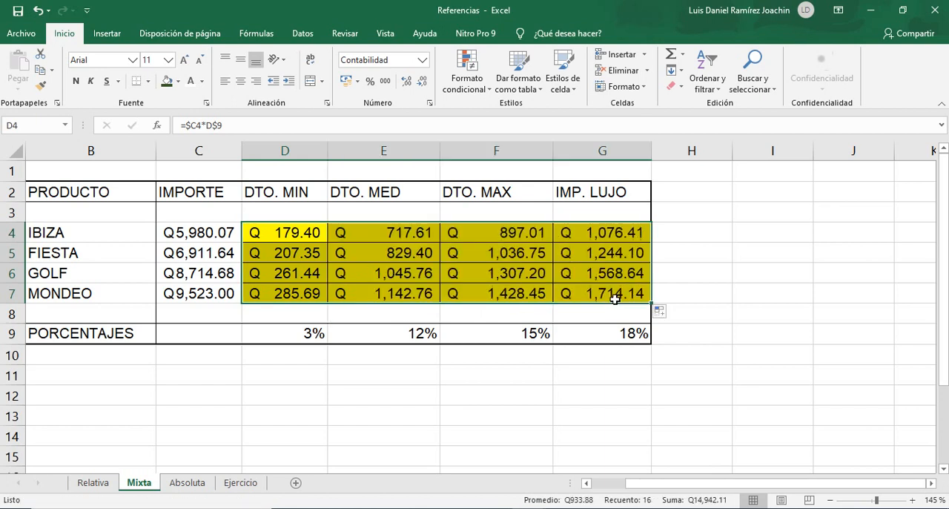
Examine the mixed references used by the GOLF formula in G6 without changing it.
{"action": "left_click", "coordinate": [607, 272]}
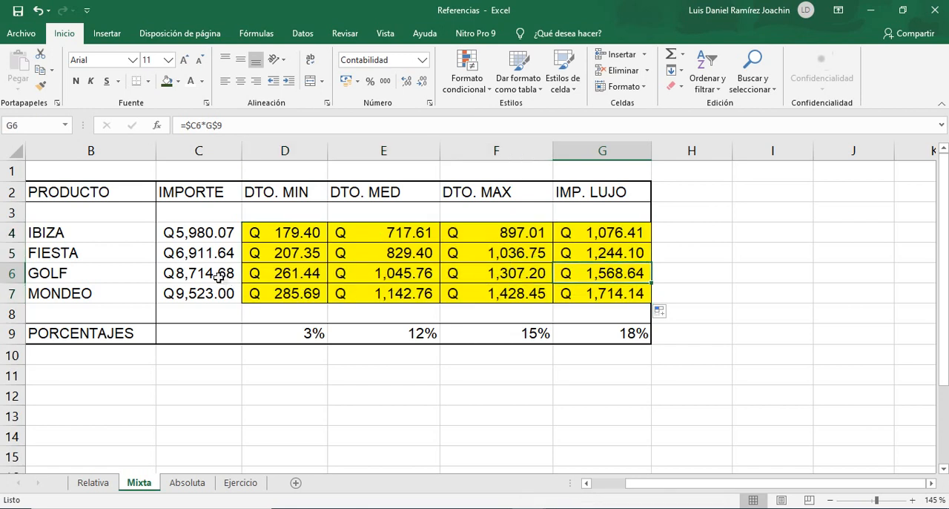
{"action": "double_click", "coordinate": [605, 274]}
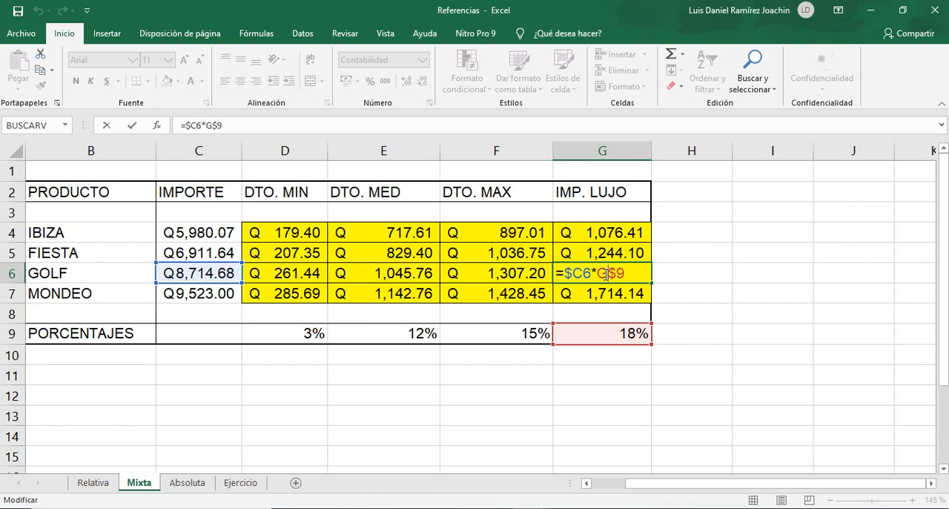
{"action": "key", "text": "Escape"}
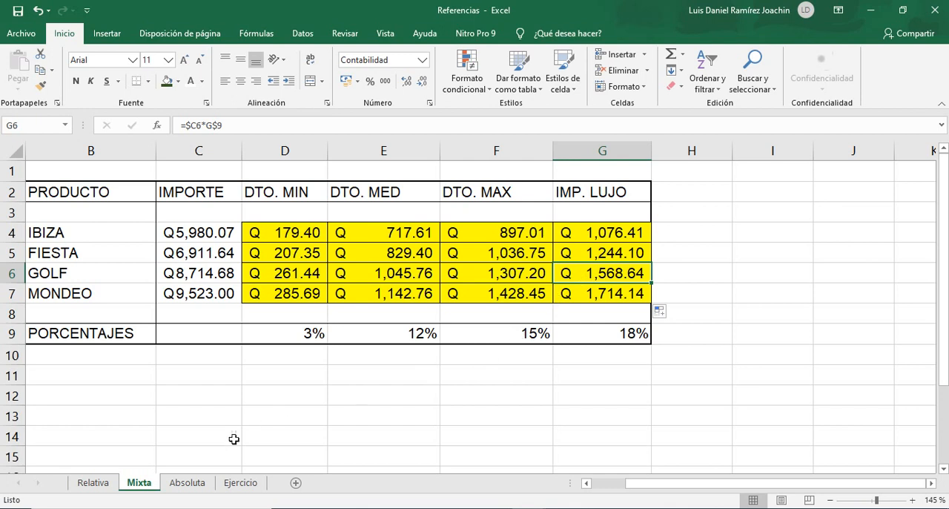
On the Absoluta sheet, set the PRECIO HORA EXTRA value in C23 to 8 and replace it with 10.
{"action": "left_click", "coordinate": [187, 482]}
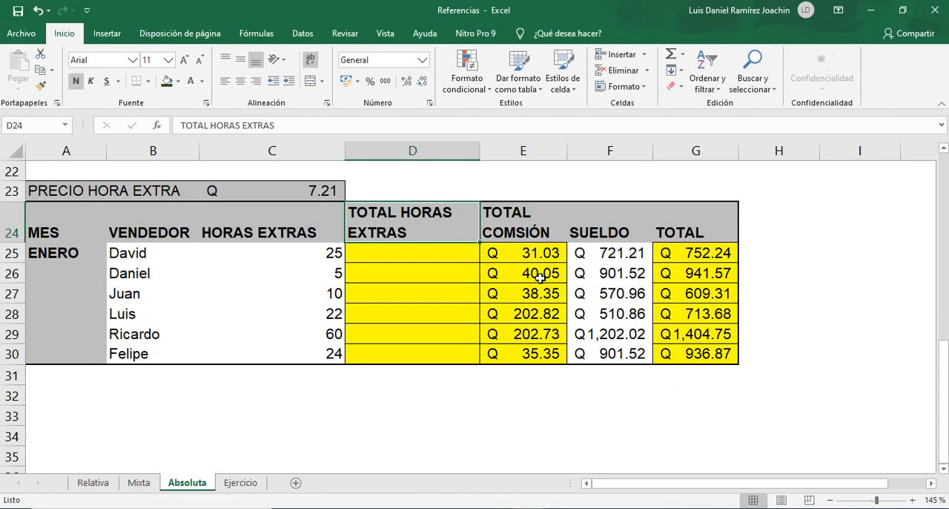
{"action": "left_click", "coordinate": [323, 192]}
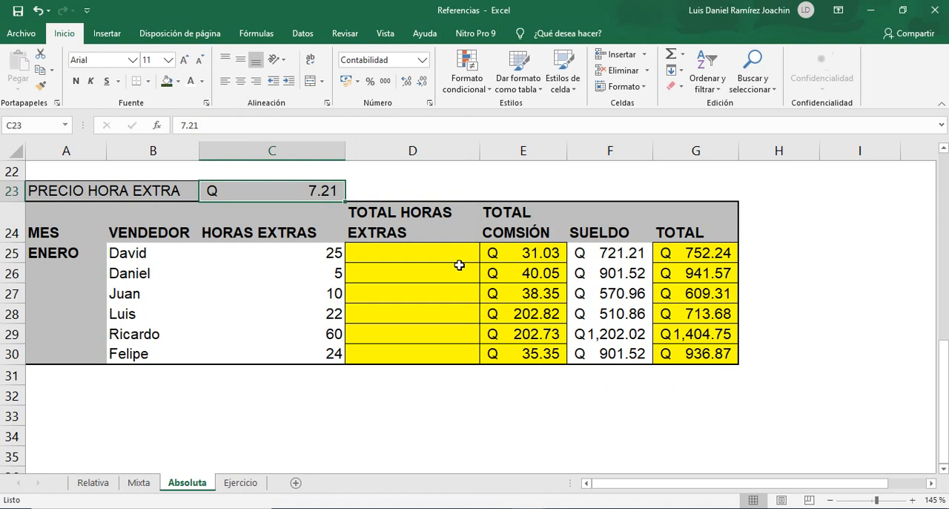
{"action": "type", "text": "8"}
{"action": "key", "text": "Return"}
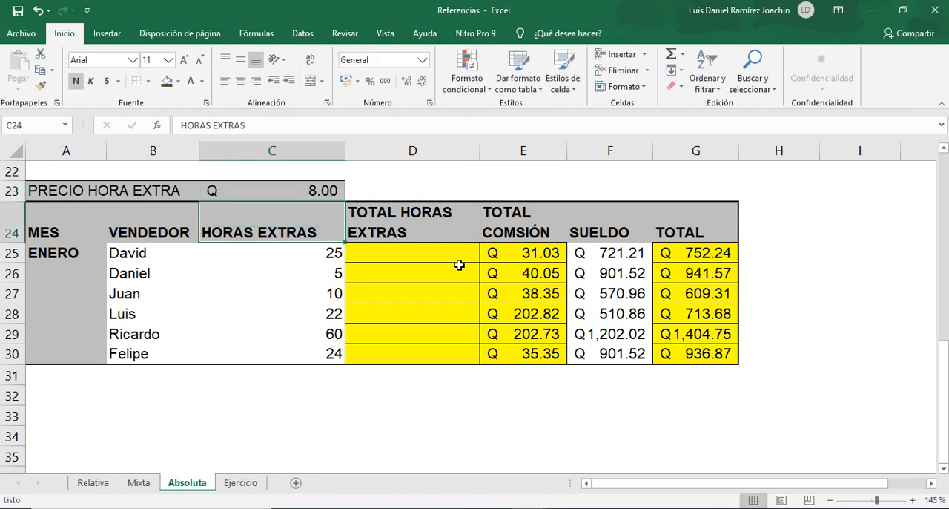
{"action": "key", "text": "Up"}
{"action": "type", "text": "10"}
{"action": "key", "text": "Return"}
{"action": "key", "text": "Up"}
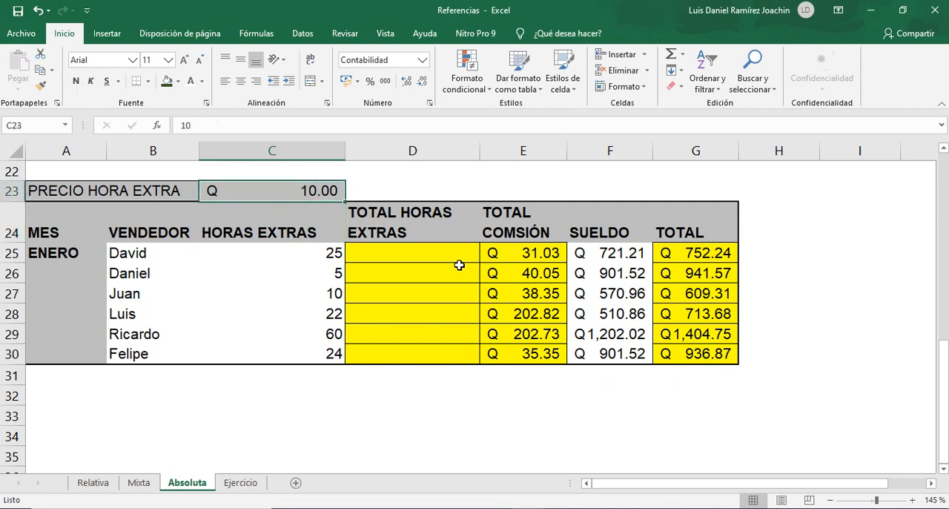
Set the PRECIO HORA EXTRA value in C23 to 12 and replace it with 7.21.
{"action": "type", "text": "12"}
{"action": "key", "text": "Return"}
{"action": "key", "text": "Up"}
{"action": "type", "text": "73"}
{"action": "key", "text": "BackSpace"}
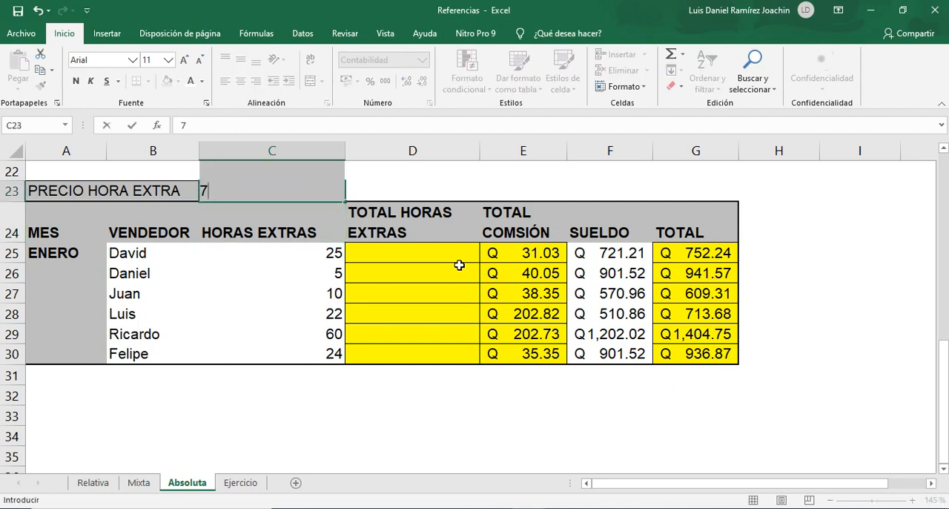
{"action": "type", "text": ".21"}
{"action": "key", "text": "Return"}
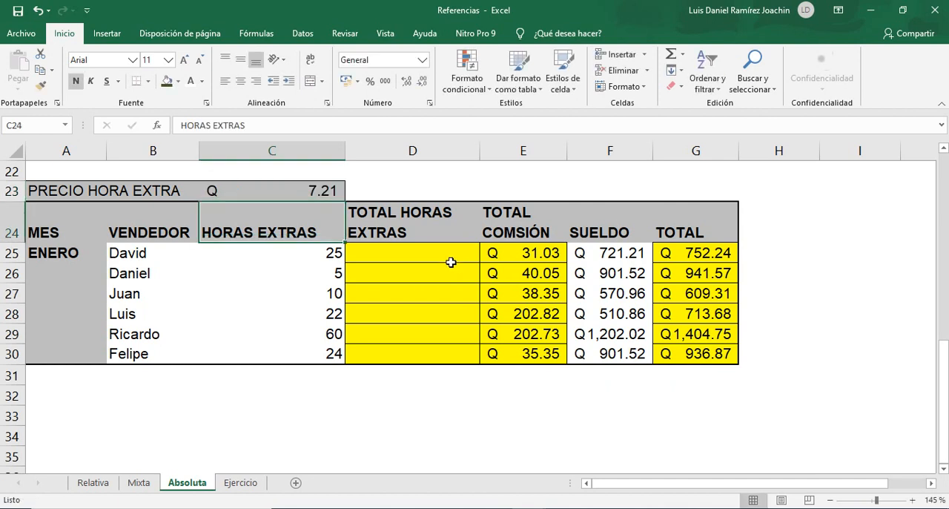
Enter =C25*C23 in D25 using relative references and fill the formula down to D30.
{"action": "left_click", "coordinate": [450, 260]}
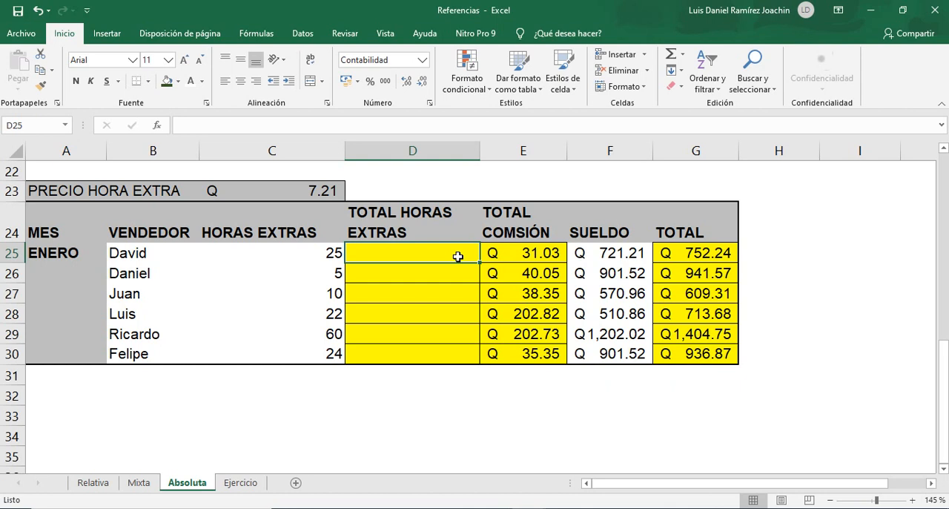
{"action": "type", "text": "="}
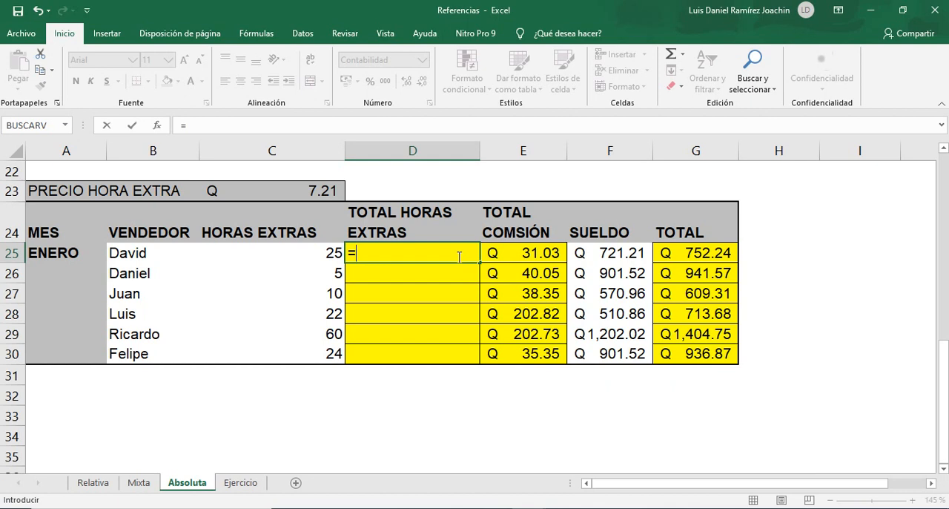
{"action": "left_click", "coordinate": [329, 252]}
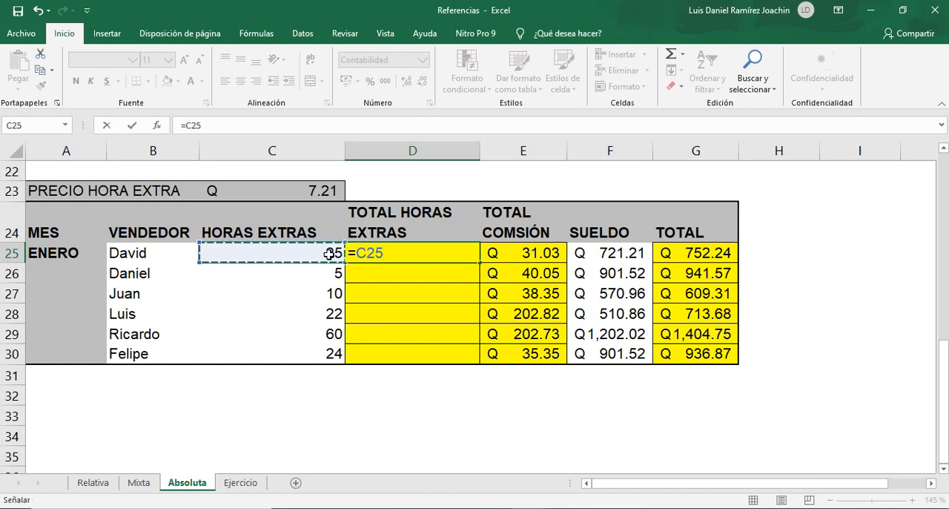
{"action": "type", "text": "*"}
{"action": "left_click", "coordinate": [341, 194]}
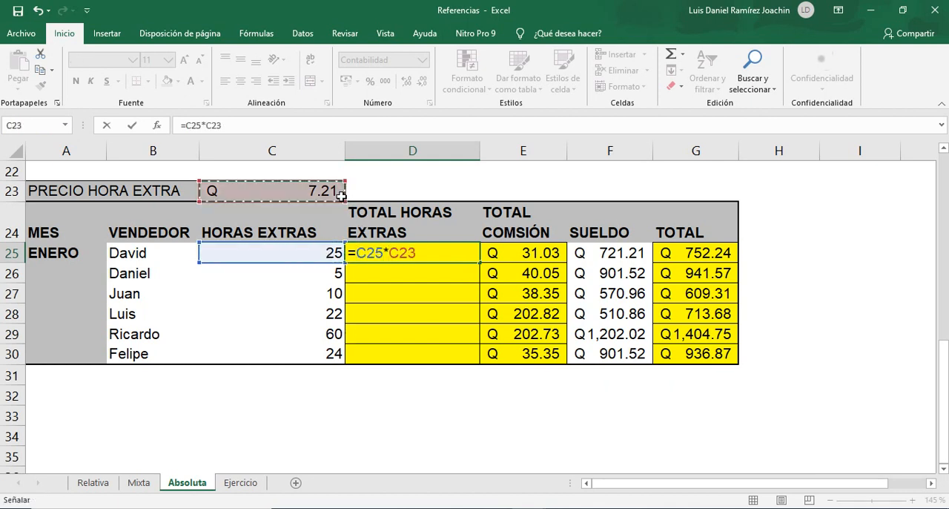
{"action": "key", "text": "Return"}
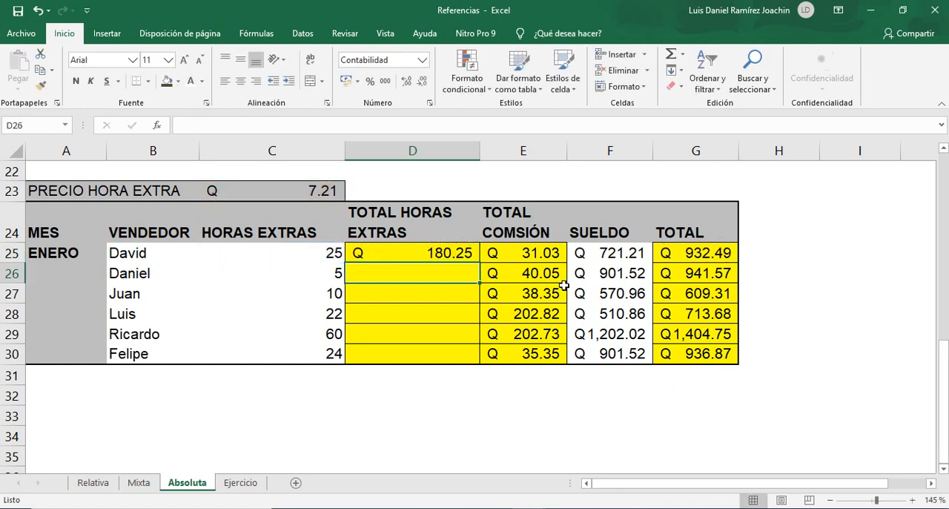
{"action": "left_click", "coordinate": [455, 252]}
{"action": "left_click_drag", "start_coordinate": [478, 259], "coordinate": [479, 361]}
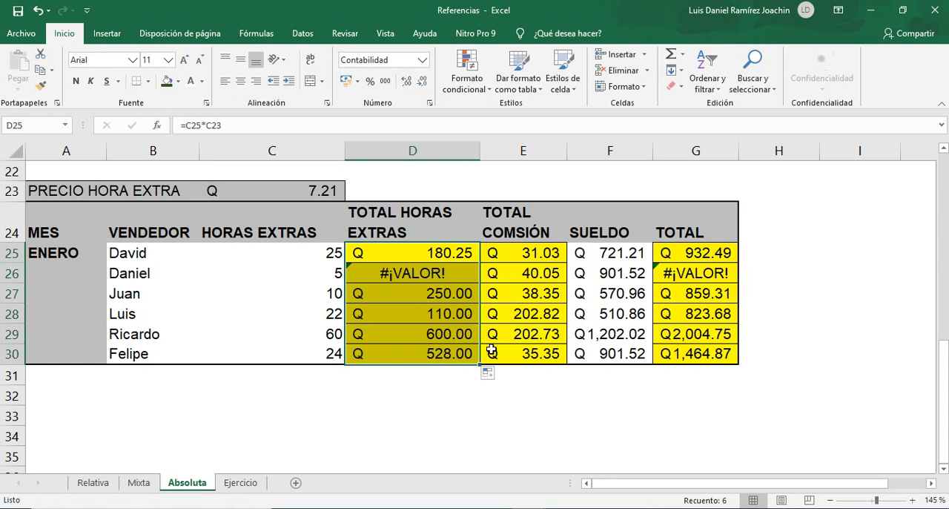
Inspect the cells referenced by the D27 formula and clear the TOTAL HORAS EXTRAS cells D25:D30.
{"action": "left_click", "coordinate": [432, 289]}
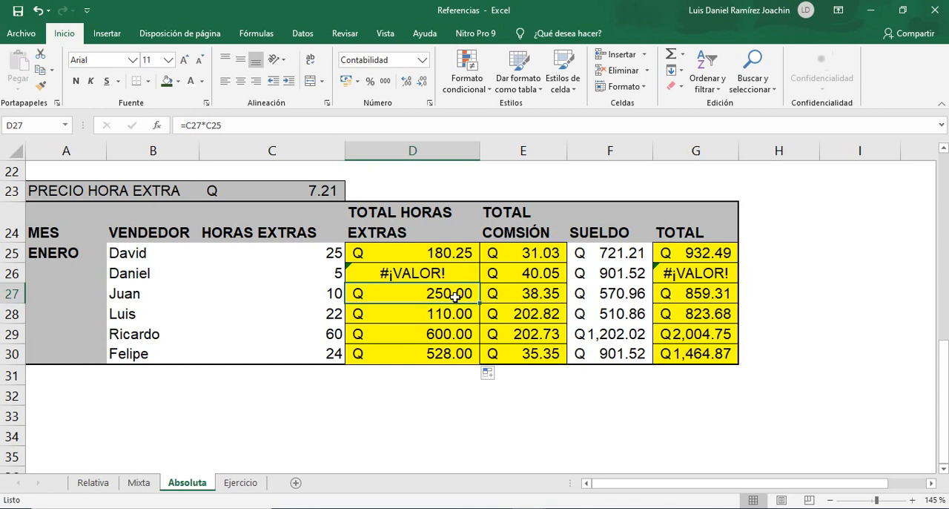
{"action": "double_click", "coordinate": [455, 296]}
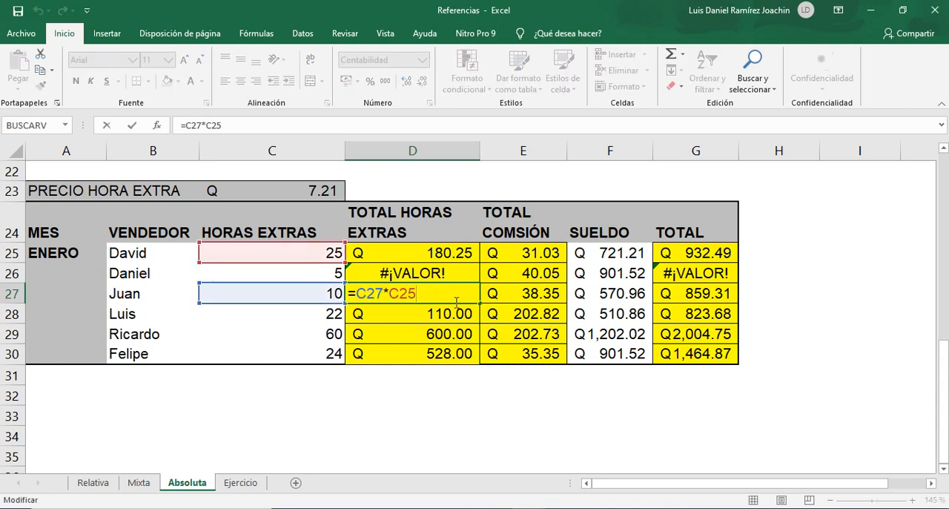
{"action": "key", "text": "Escape"}
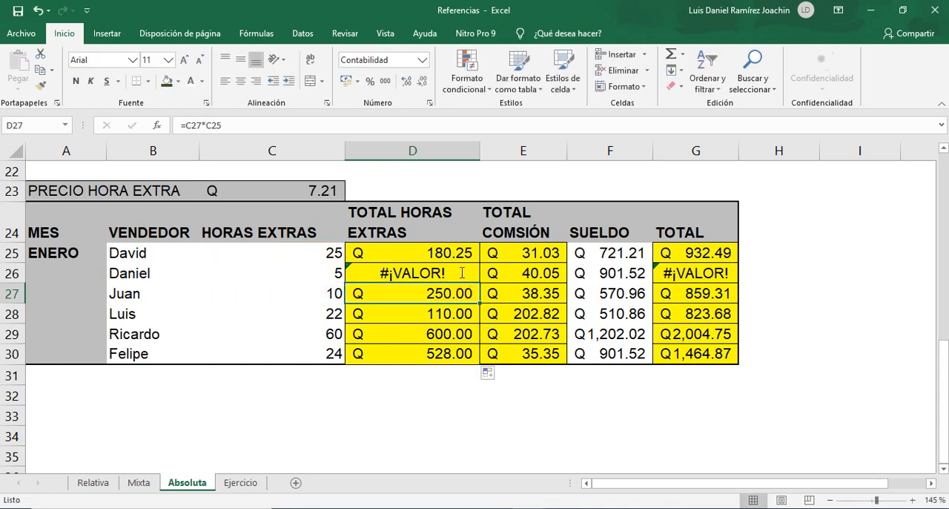
{"action": "left_click_drag", "start_coordinate": [461, 256], "coordinate": [467, 350]}
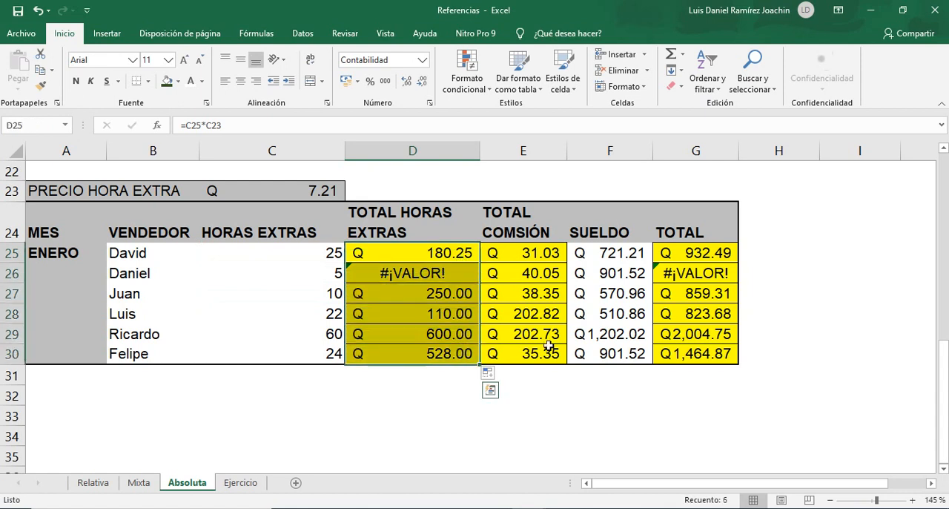
{"action": "key", "text": "Delete"}
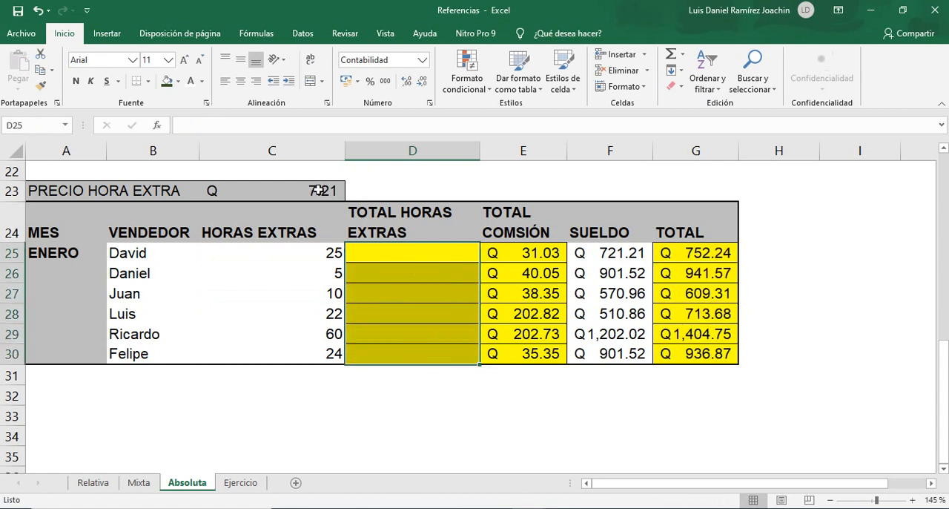
Enter =C25*$C$23 in D25 with an absolute reference to the overtime price, and fill it down to D30.
{"action": "left_click", "coordinate": [318, 191]}
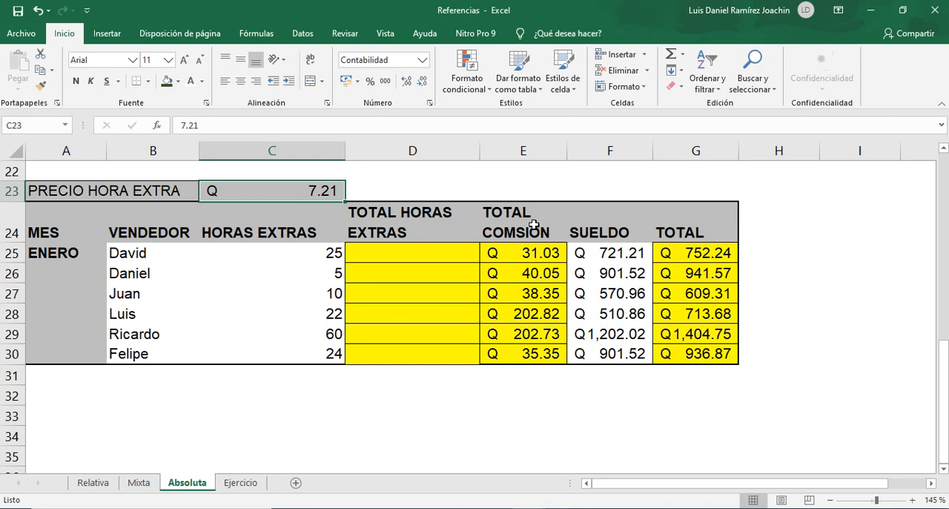
{"action": "left_click", "coordinate": [430, 253]}
{"action": "type", "text": "="}
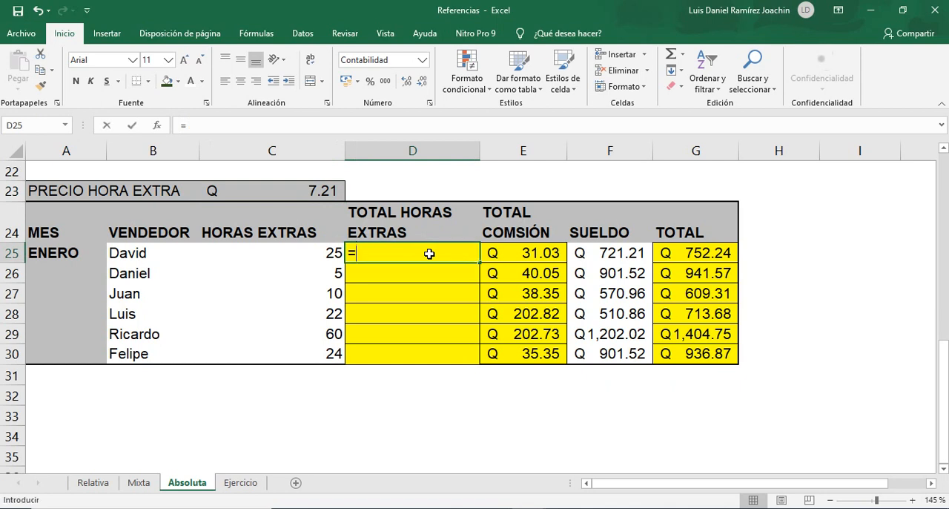
{"action": "left_click", "coordinate": [327, 255]}
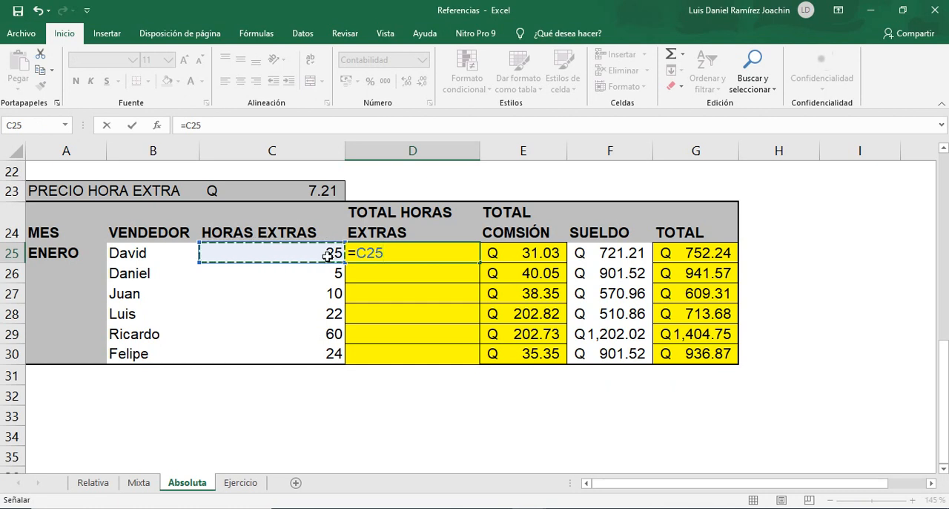
{"action": "type", "text": "*"}
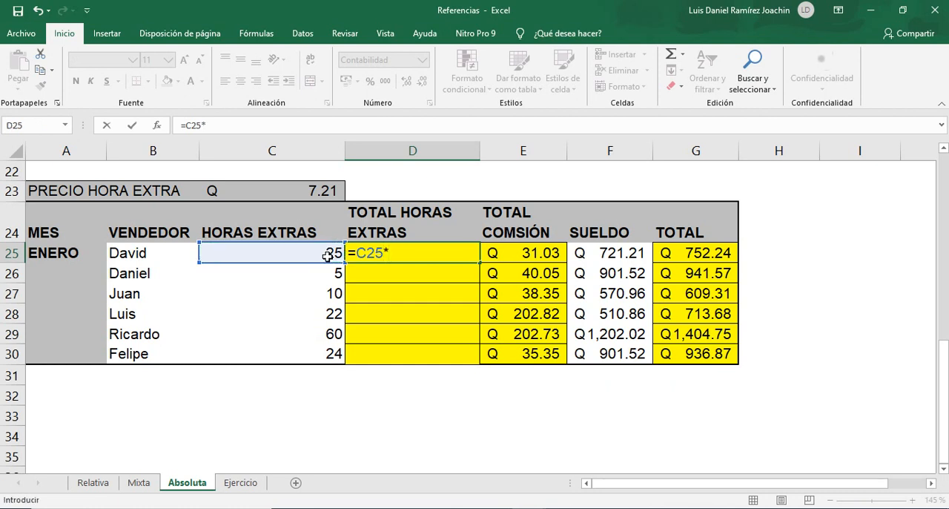
{"action": "left_click", "coordinate": [313, 191]}
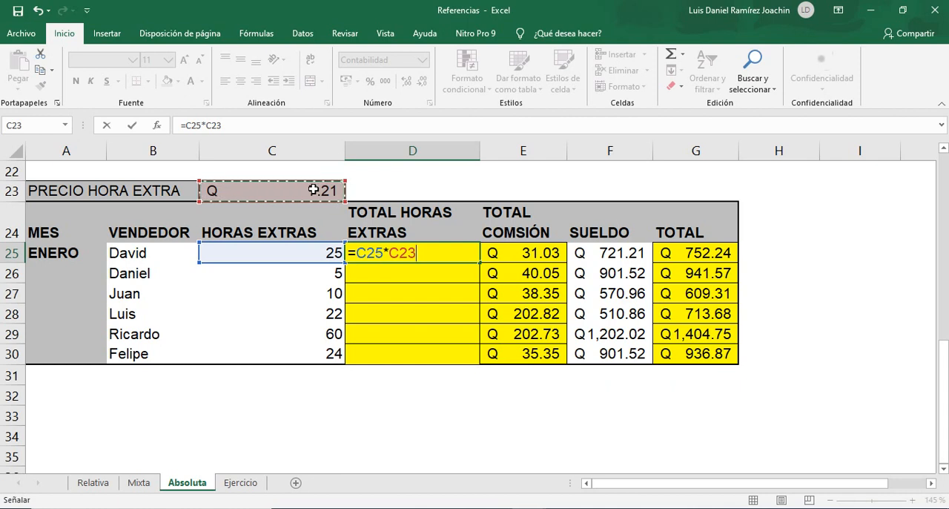
{"action": "key", "text": "F4"}
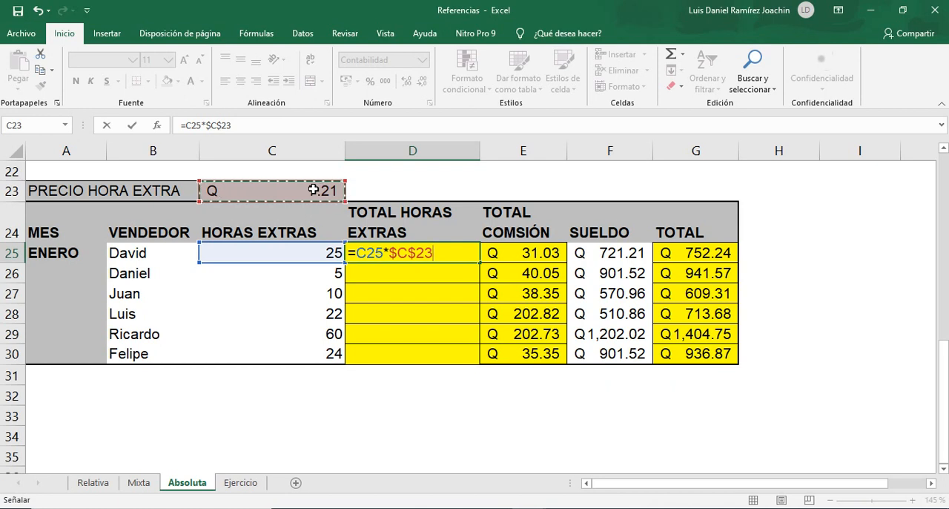
{"action": "key", "text": "Return"}
{"action": "left_click", "coordinate": [454, 253]}
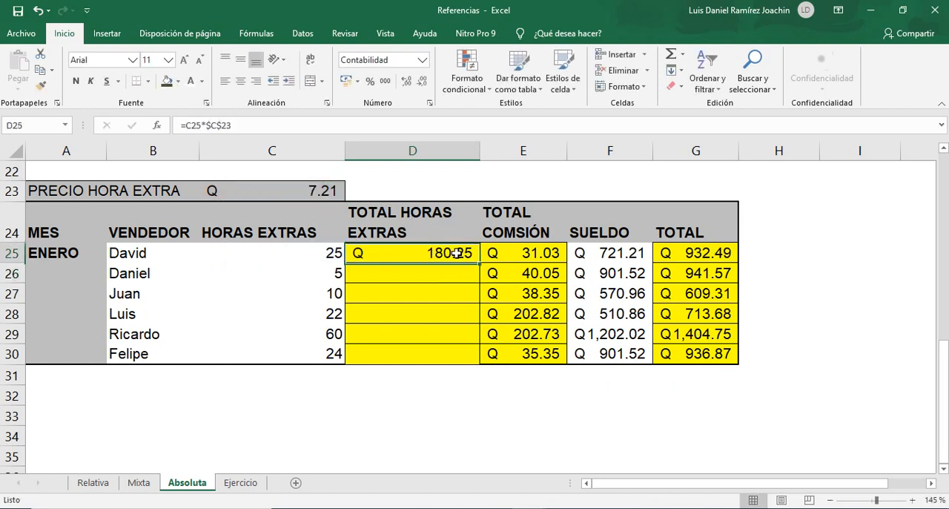
{"action": "left_click_drag", "start_coordinate": [479, 264], "coordinate": [480, 357]}
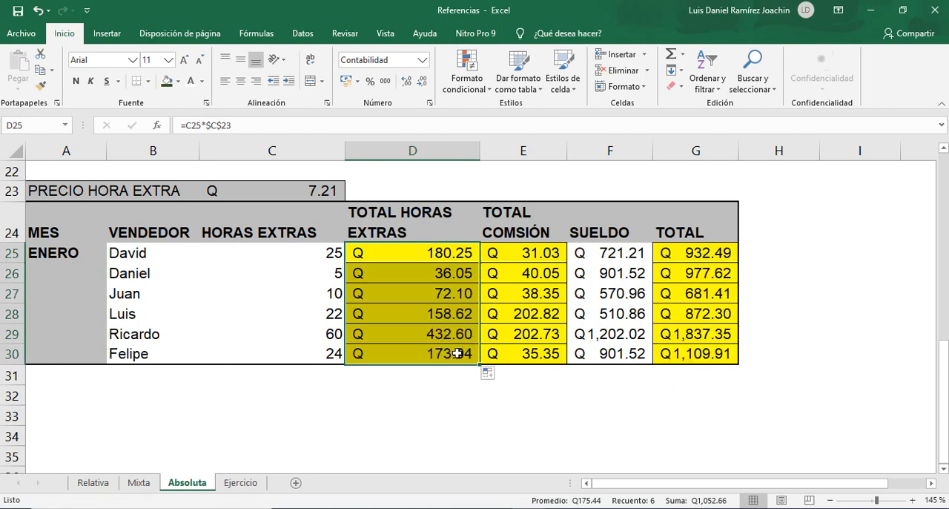
Examine the D30 formula and its references to the overtime hours in C30 and the fixed price in C23.
{"action": "left_click", "coordinate": [463, 354]}
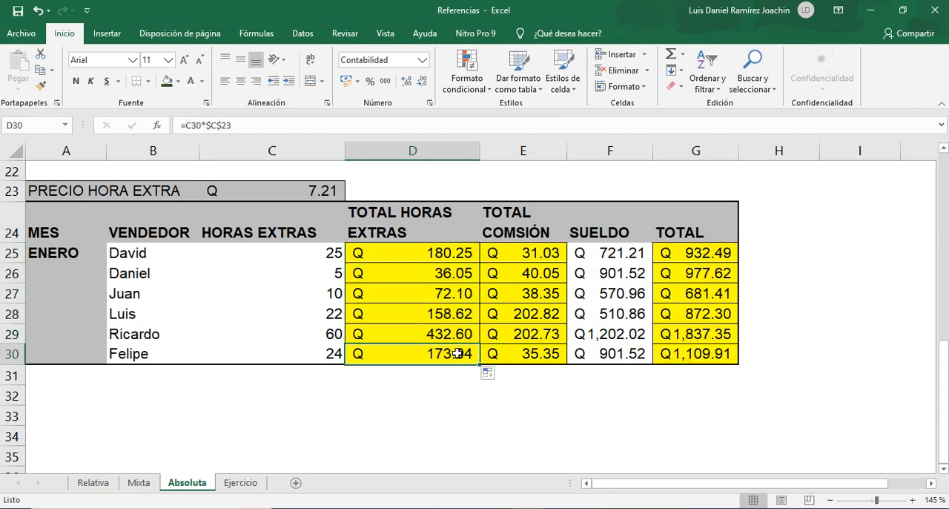
{"action": "left_click", "coordinate": [330, 352]}
{"action": "left_click", "coordinate": [308, 195]}
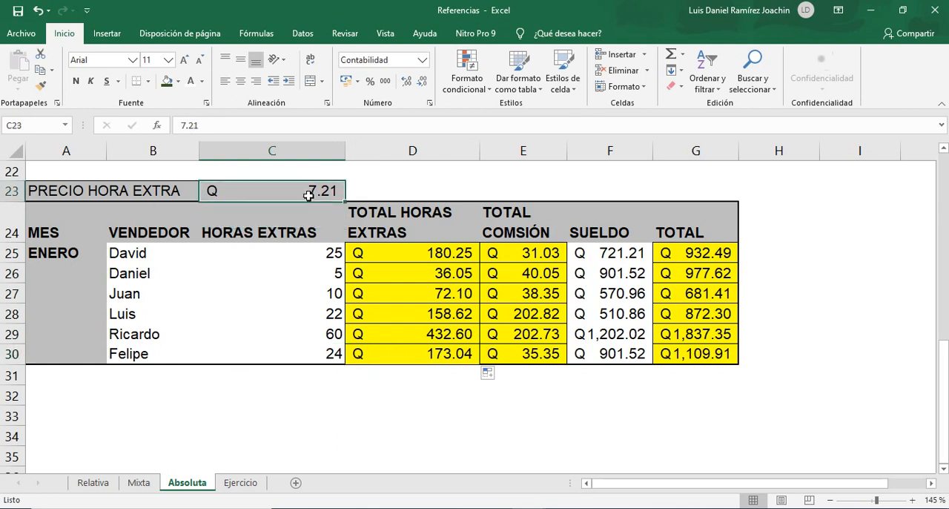
{"action": "left_click", "coordinate": [445, 359]}
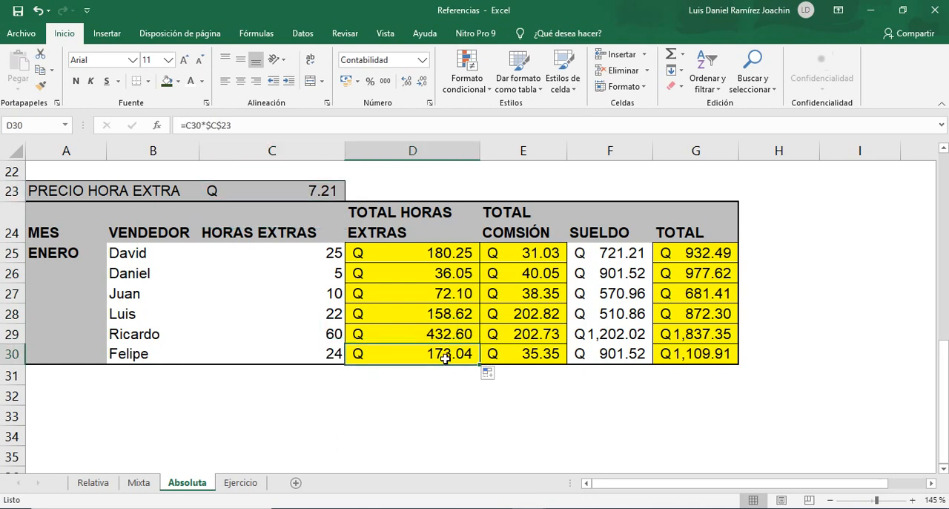
{"action": "double_click", "coordinate": [445, 358]}
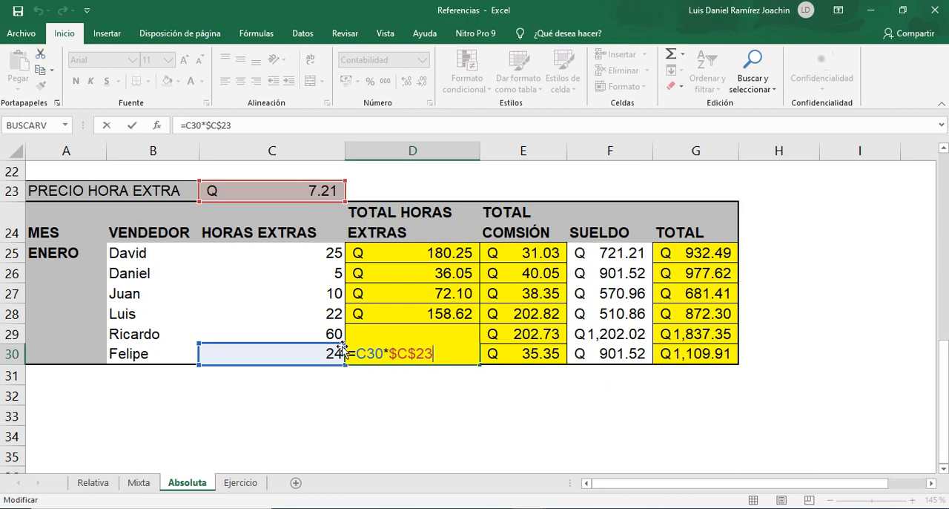
{"action": "key", "text": "Escape"}
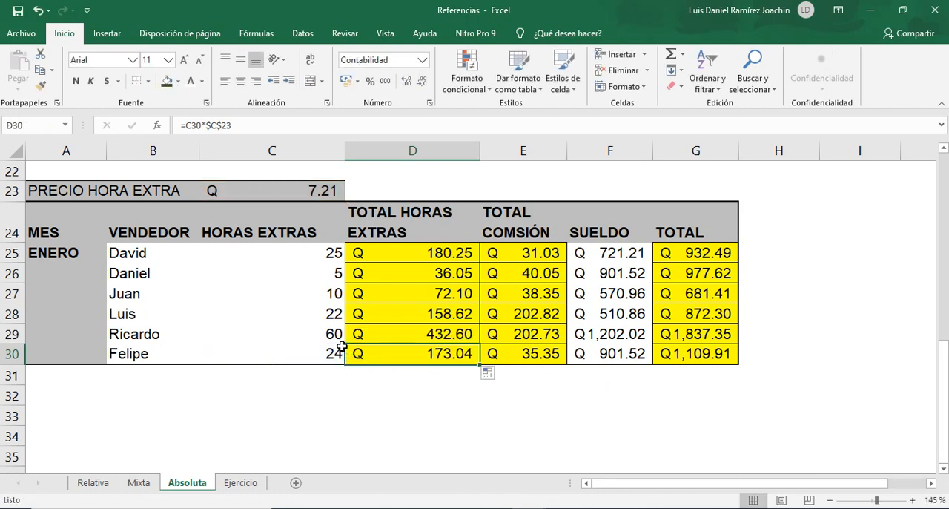